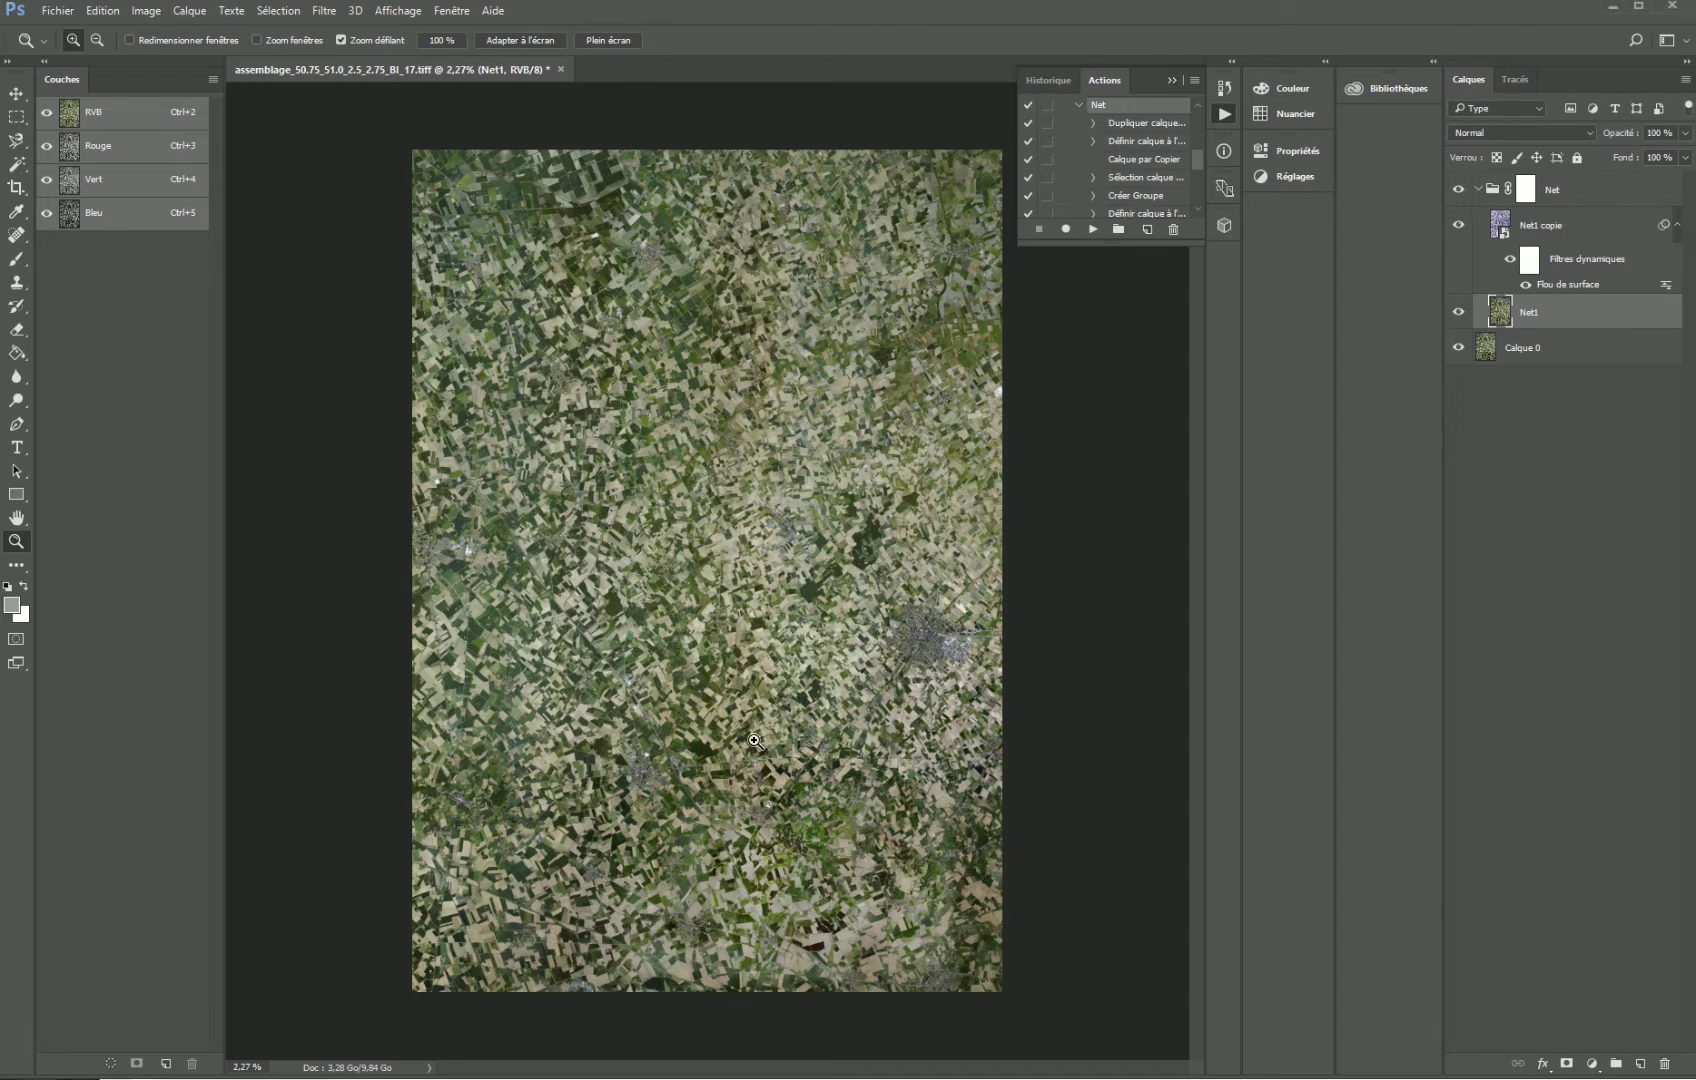
- Compare the whole aerial image with and without the Net1 copie layer, leaving that layer hidden
drag(750, 818, 882, 475)
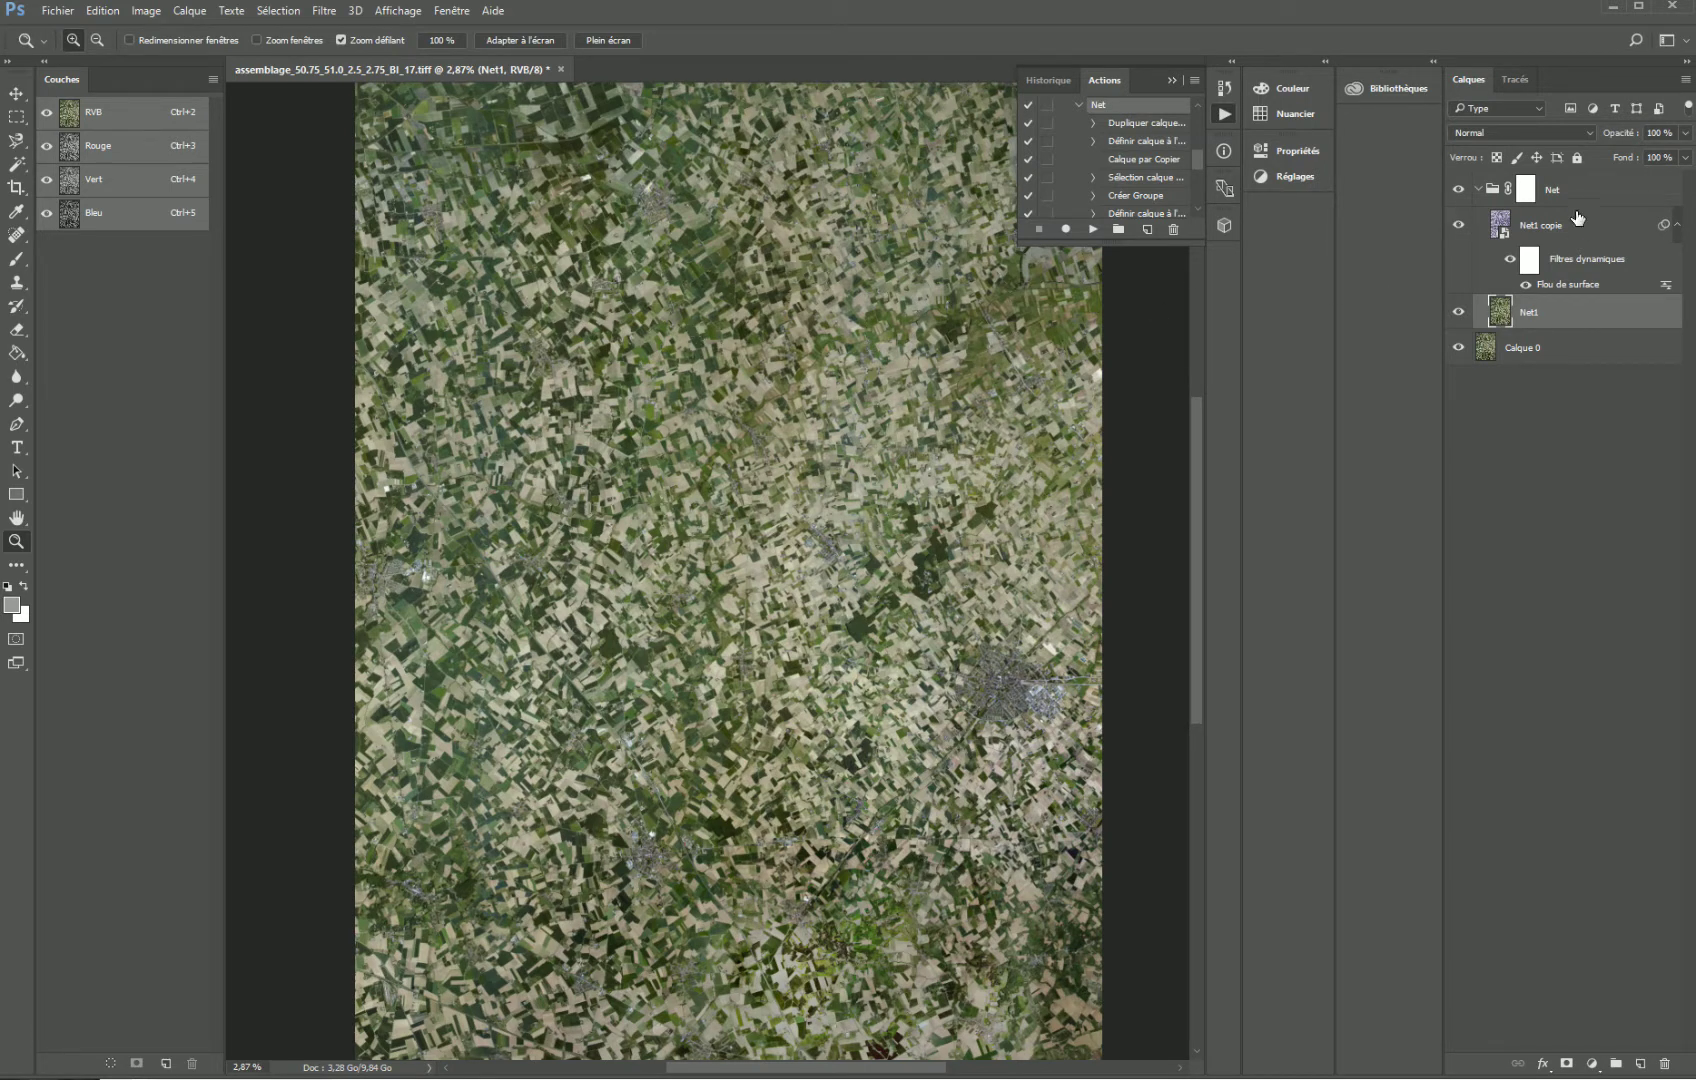
click(1079, 104)
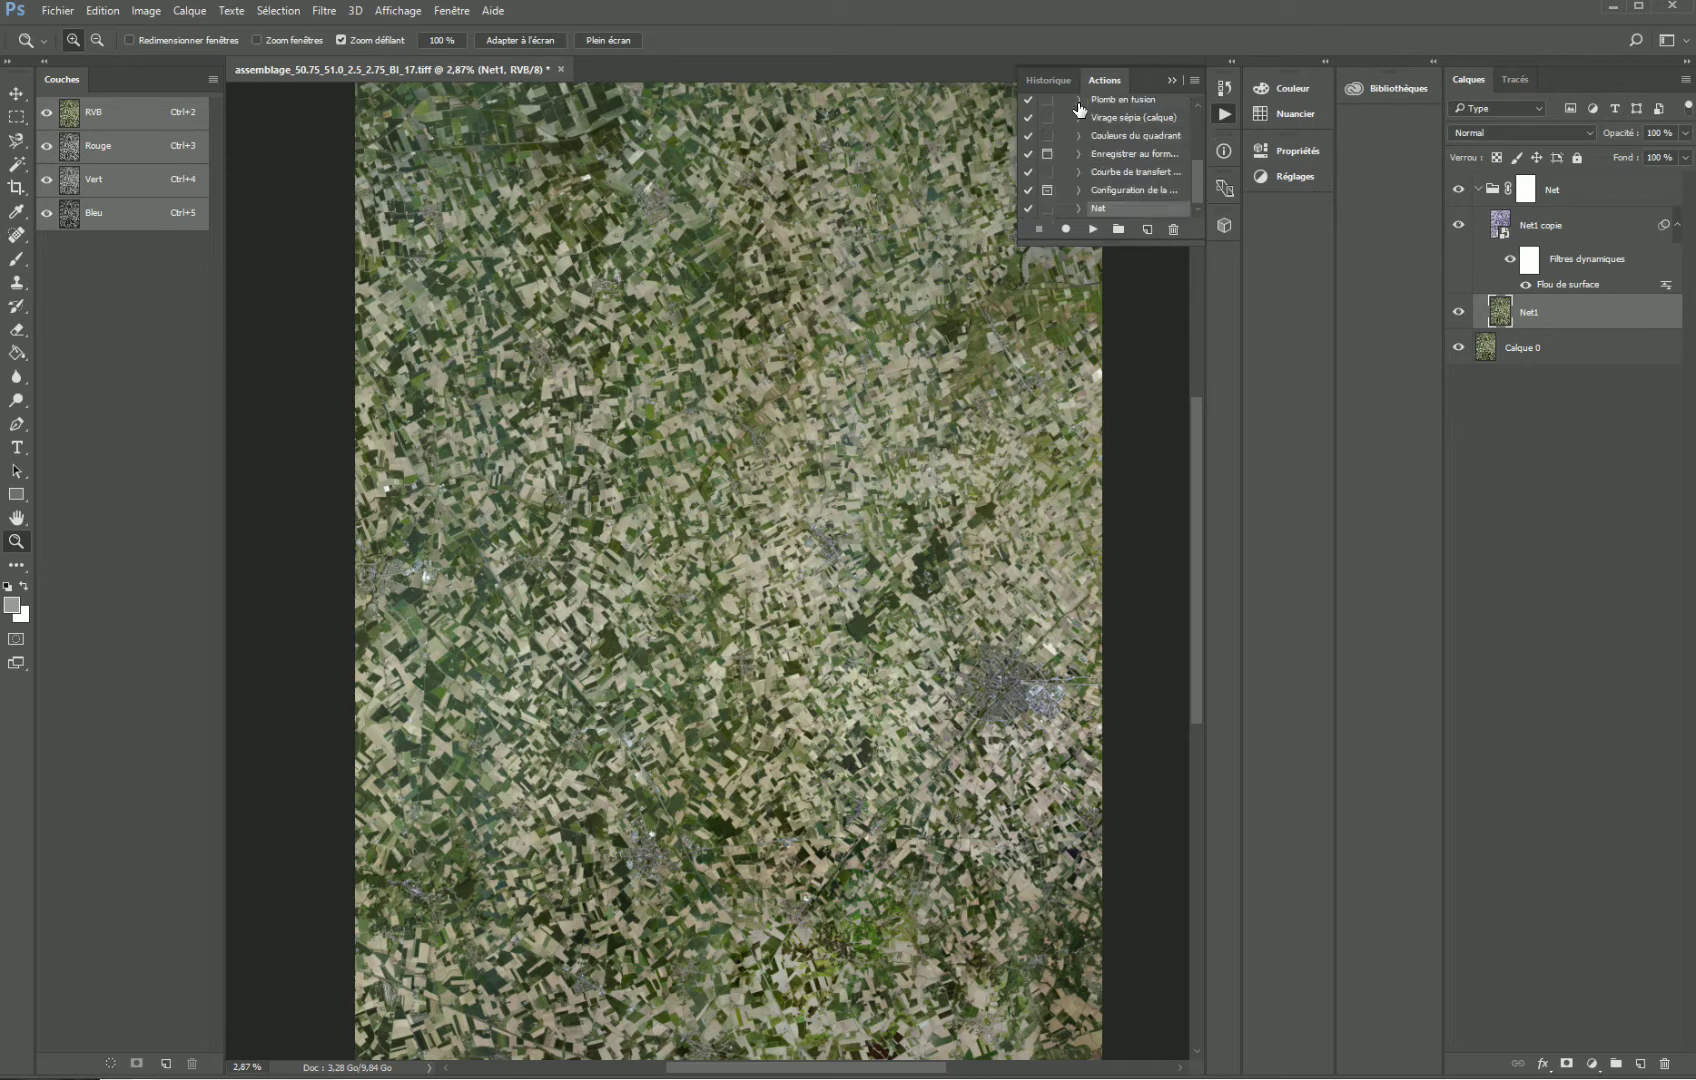
click(1079, 208)
click(1458, 227)
click(1458, 227)
click(1458, 227)
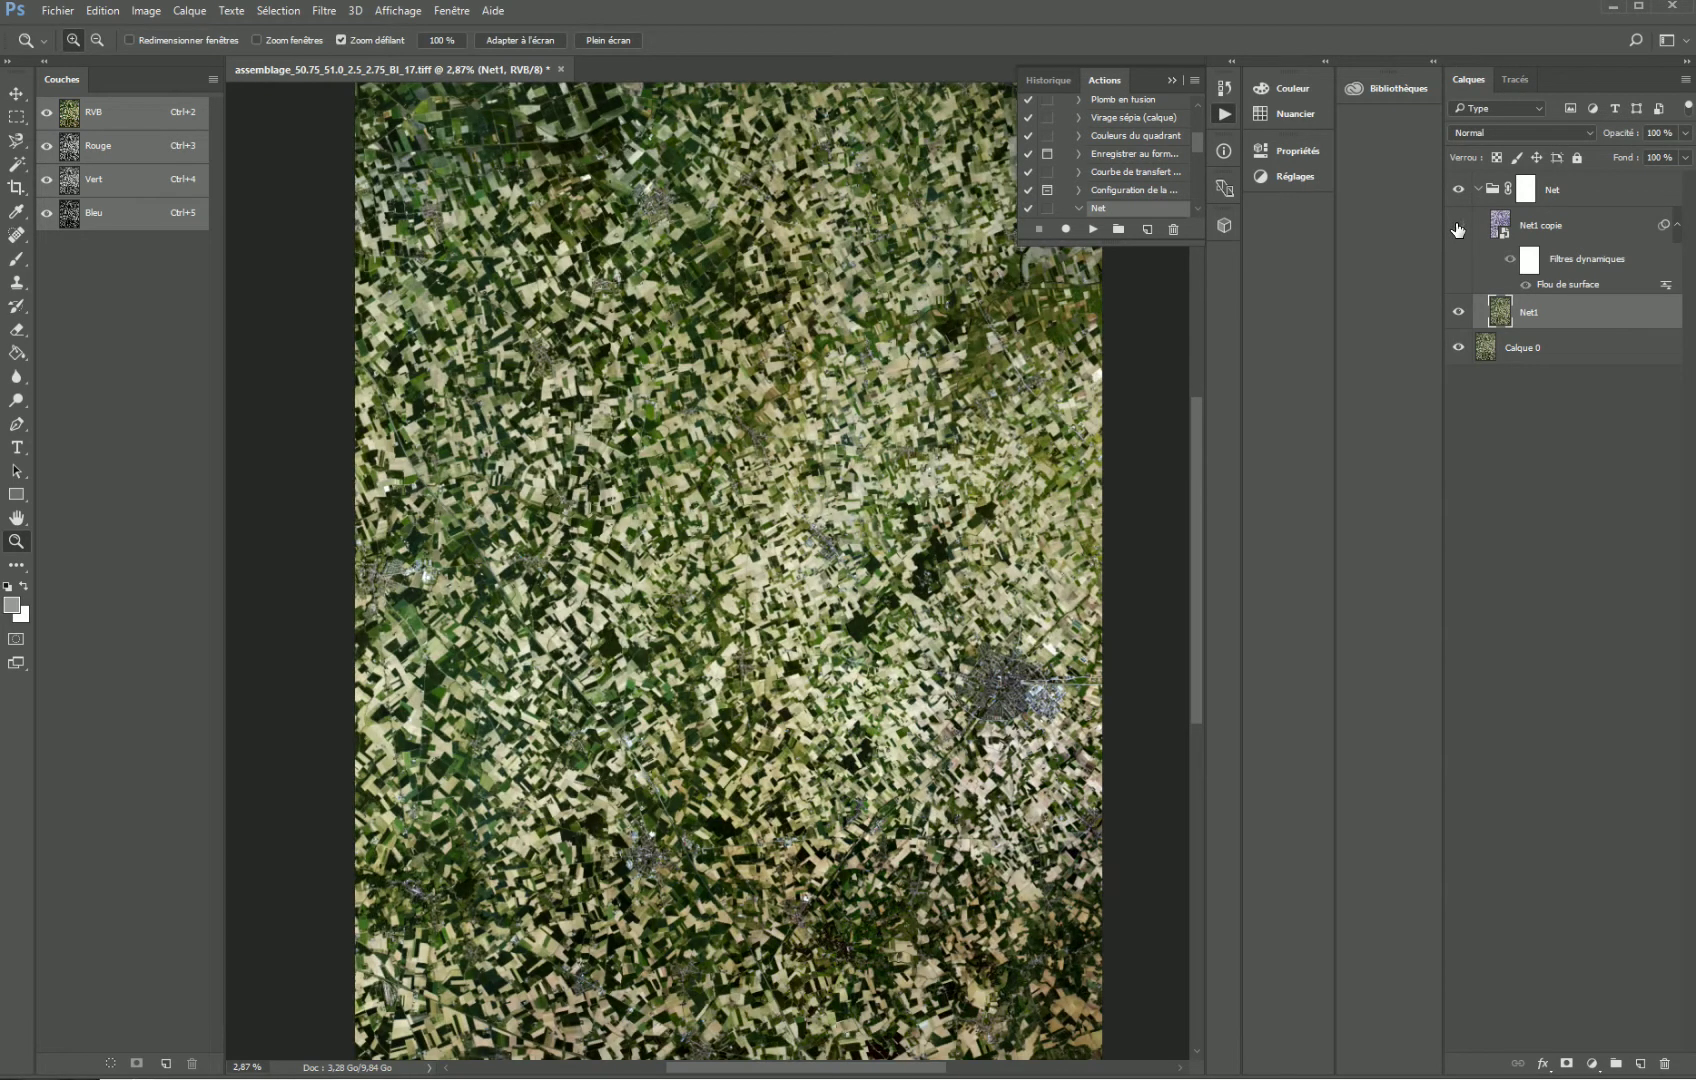
click(1458, 227)
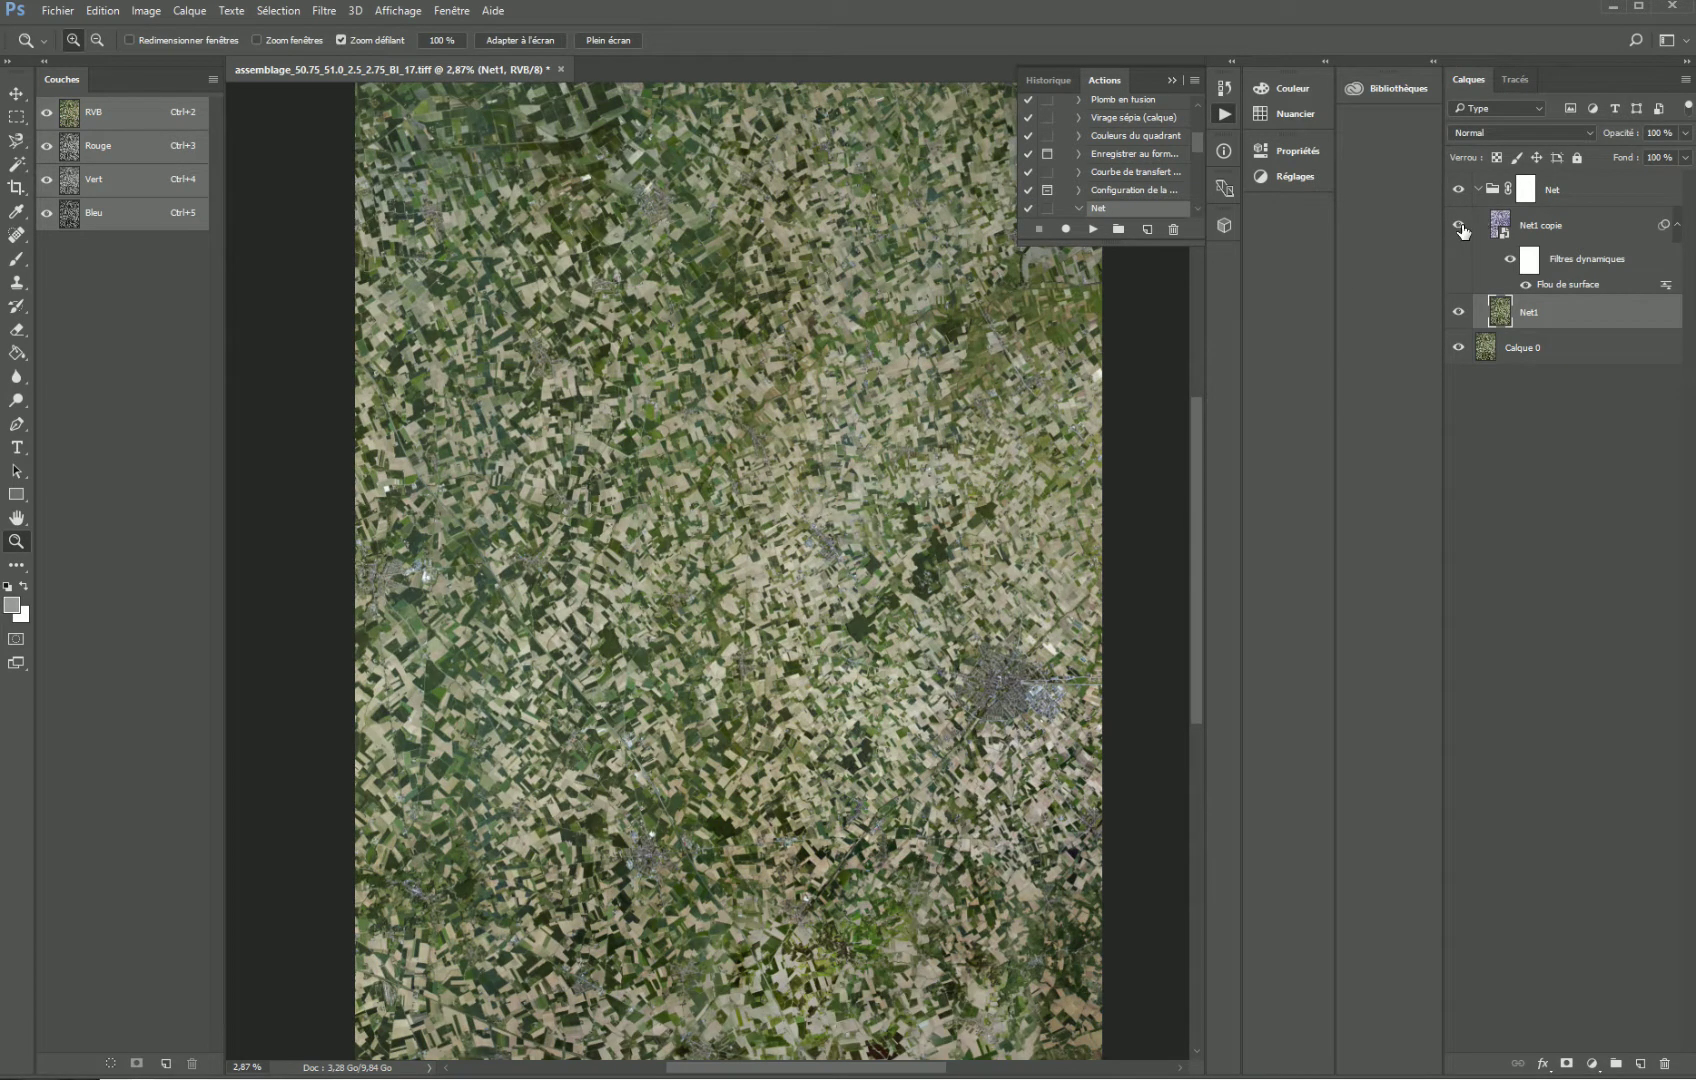
click(1458, 227)
- Inspect the farmland at close range, comparing it with and without the Net1 copie layer
drag(503, 377, 738, 390)
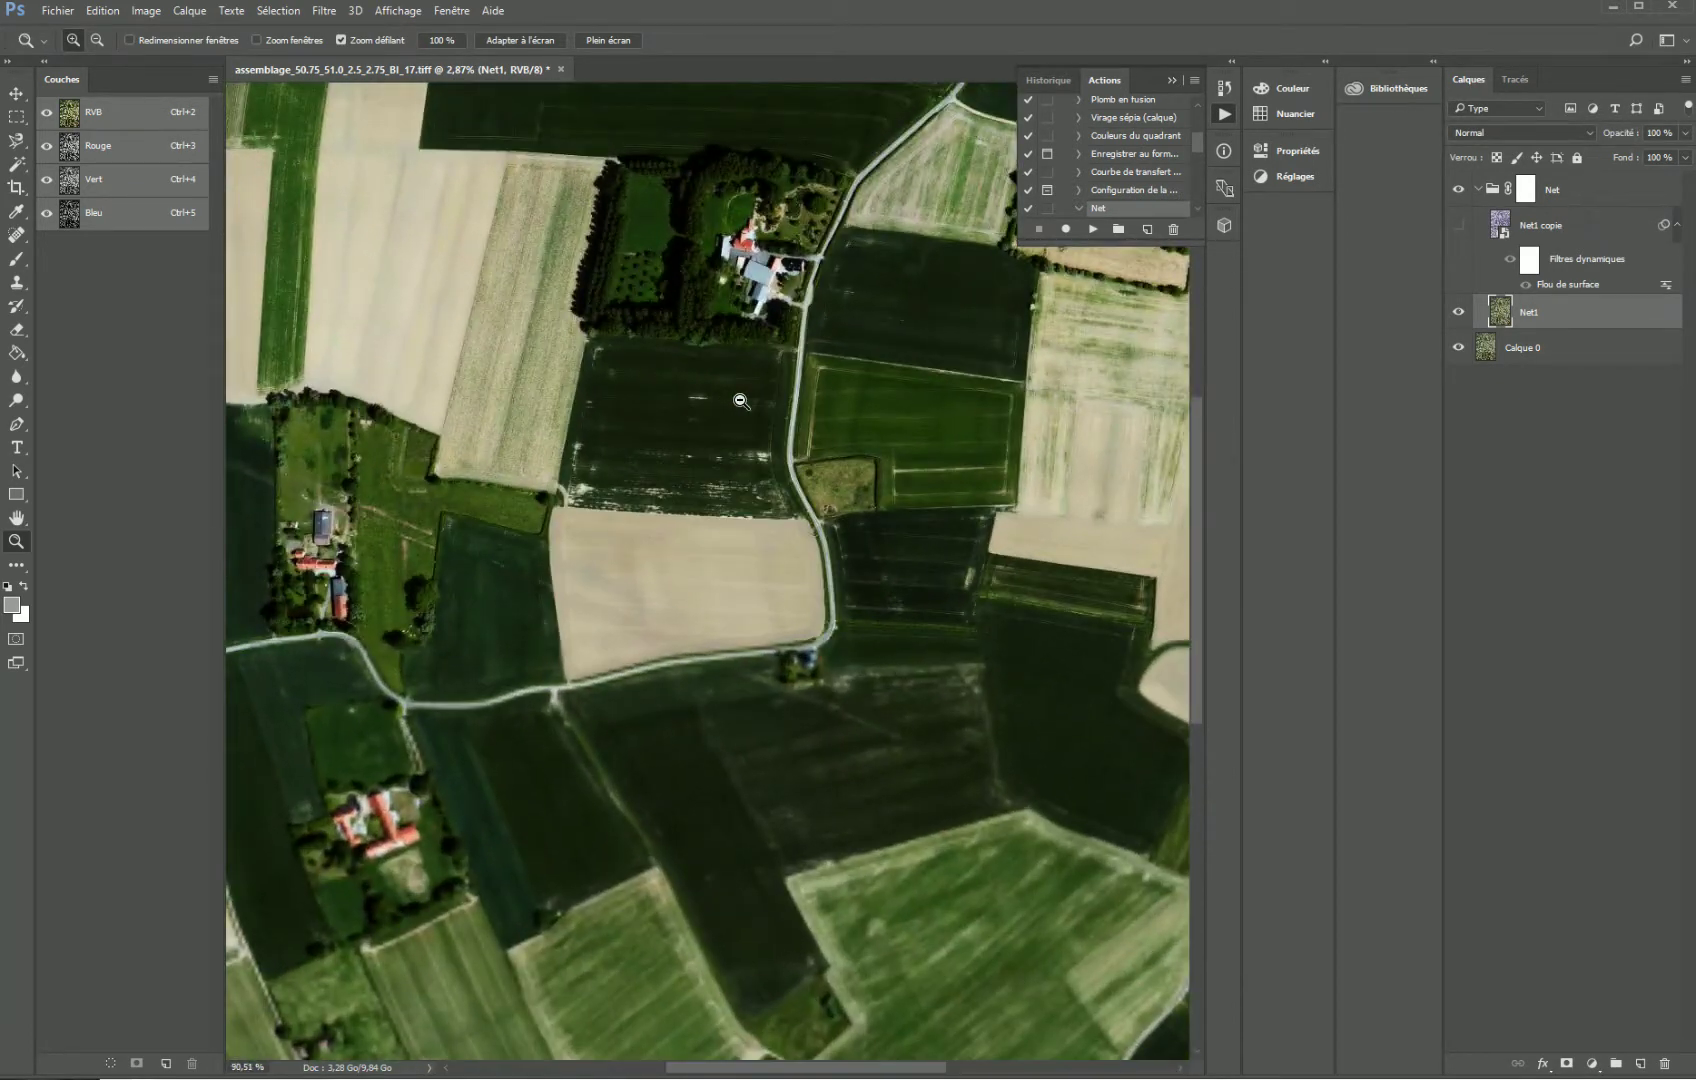
drag(717, 768, 638, 756)
drag(566, 631, 953, 470)
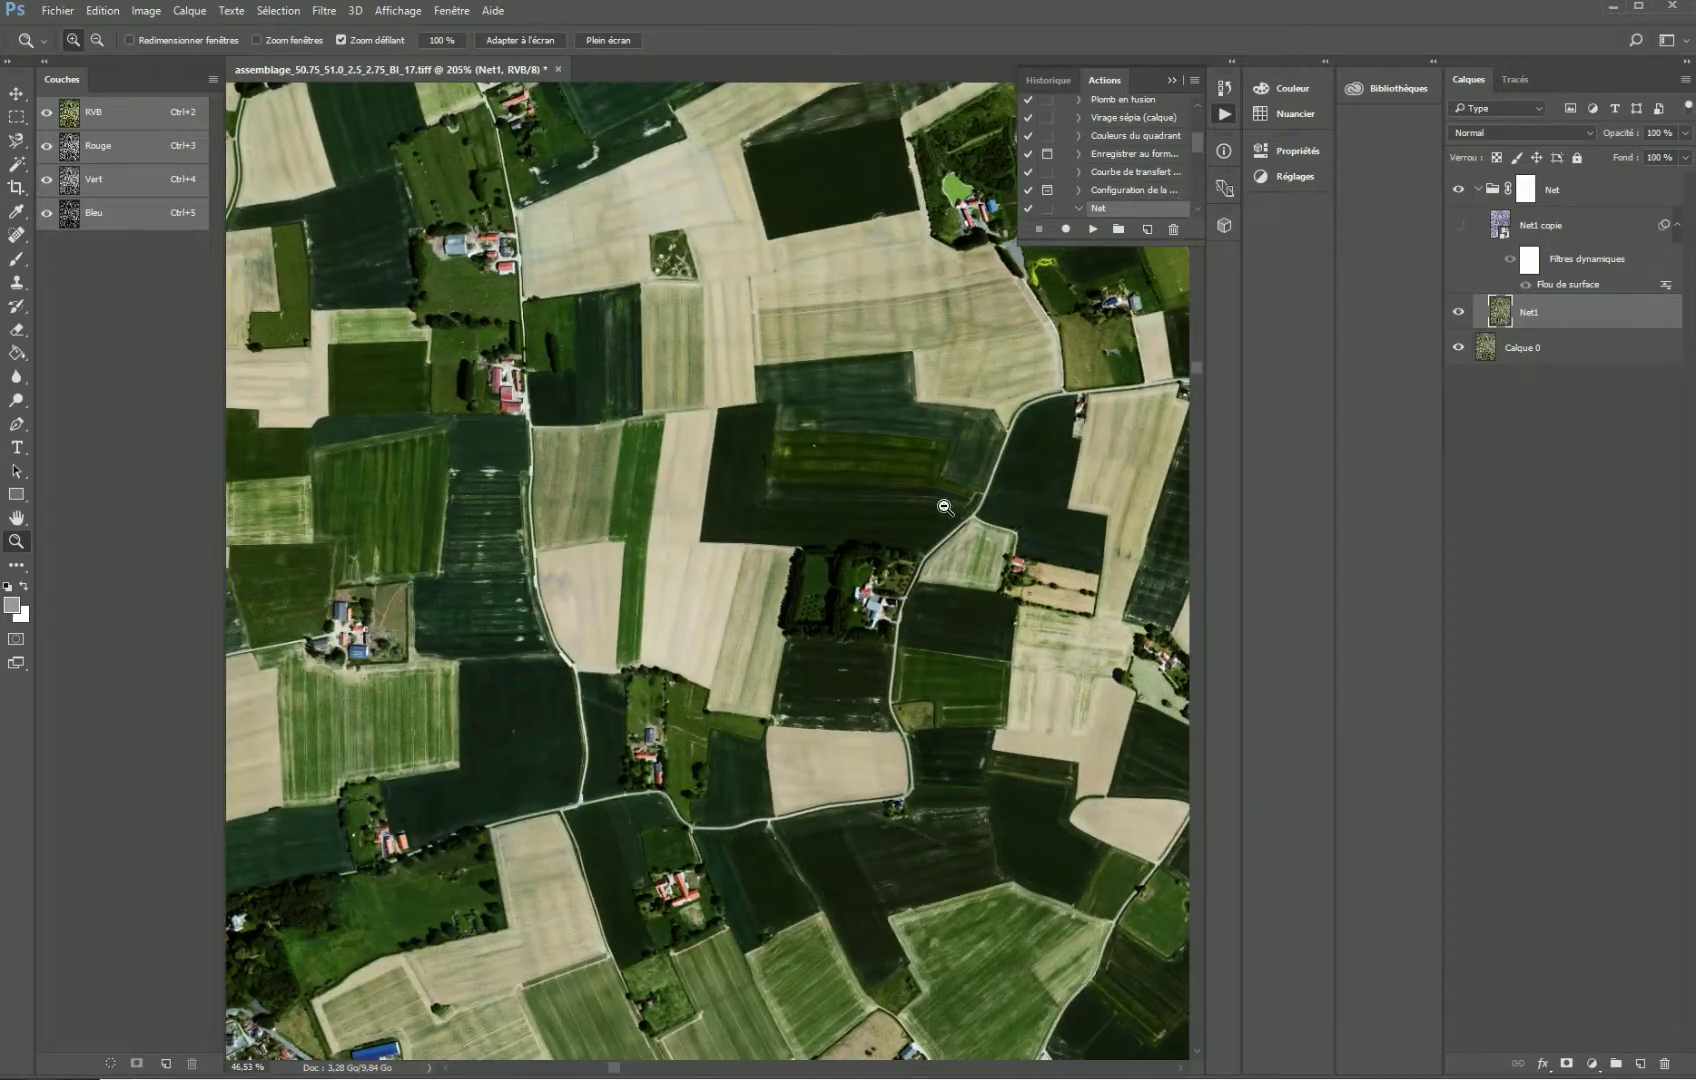
mouse_move(587, 538)
mouse_down()
mouse_move(440, 558)
mouse_move(592, 560)
mouse_up()
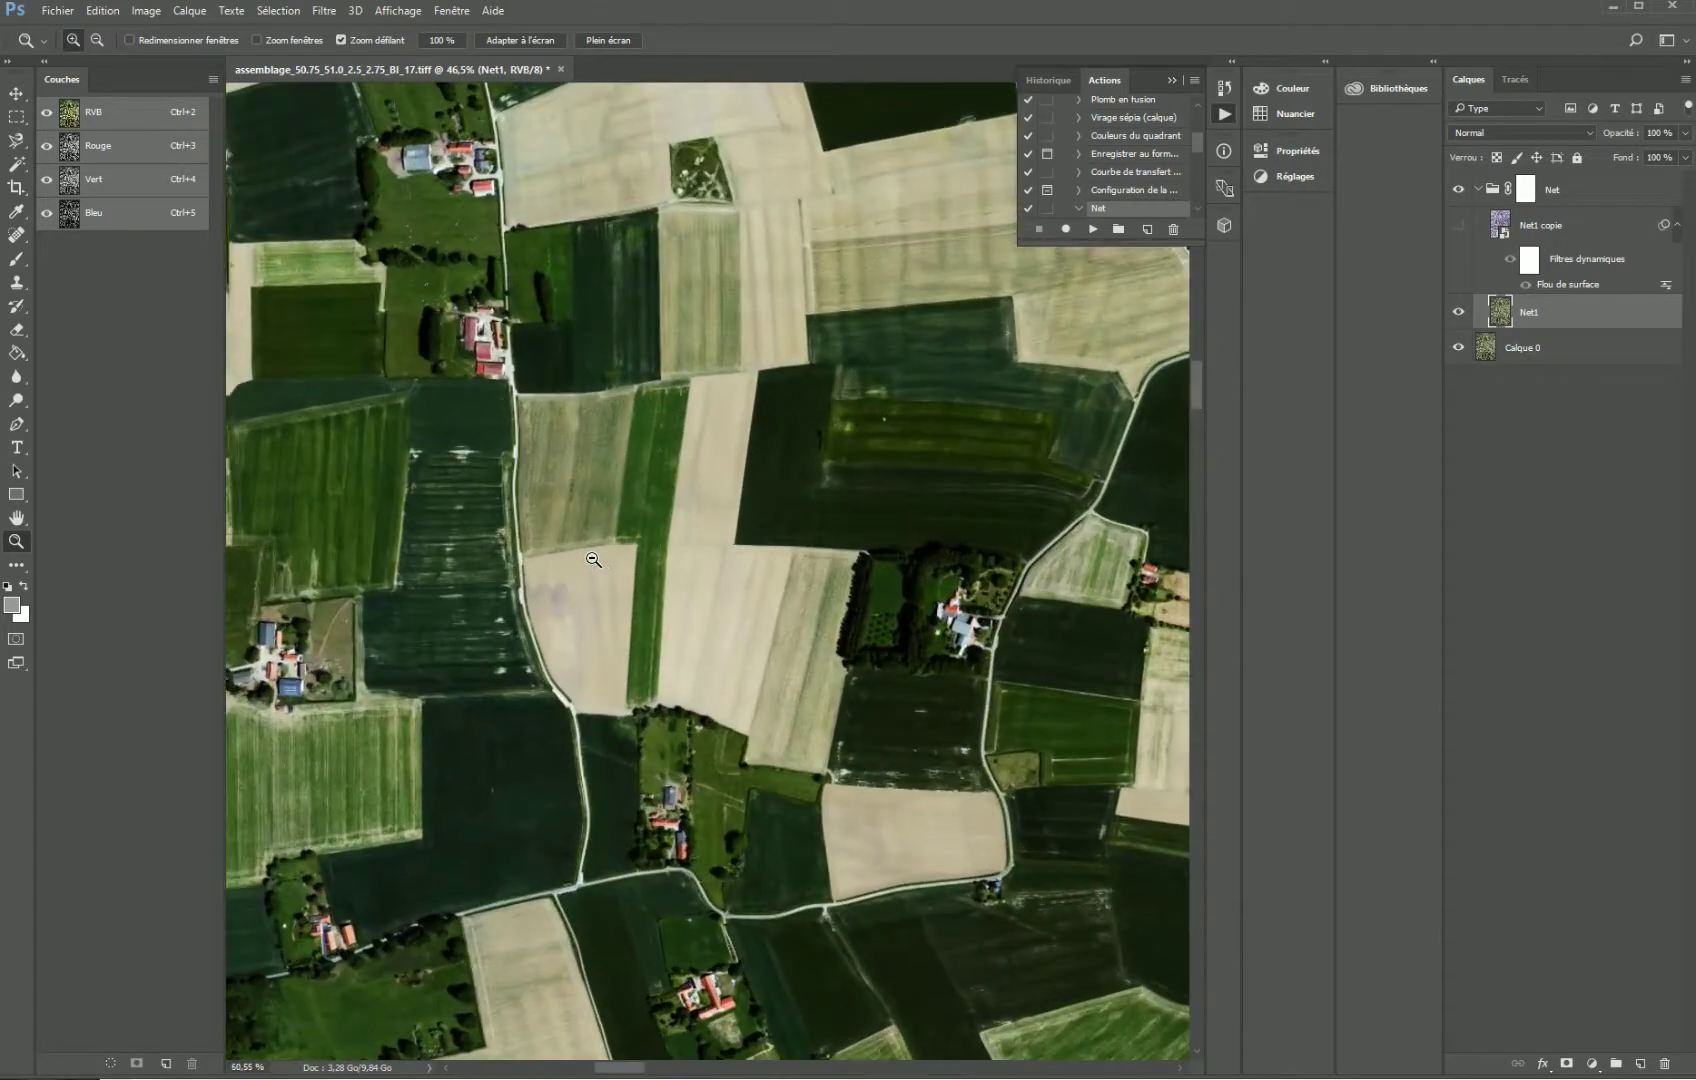
click(1459, 226)
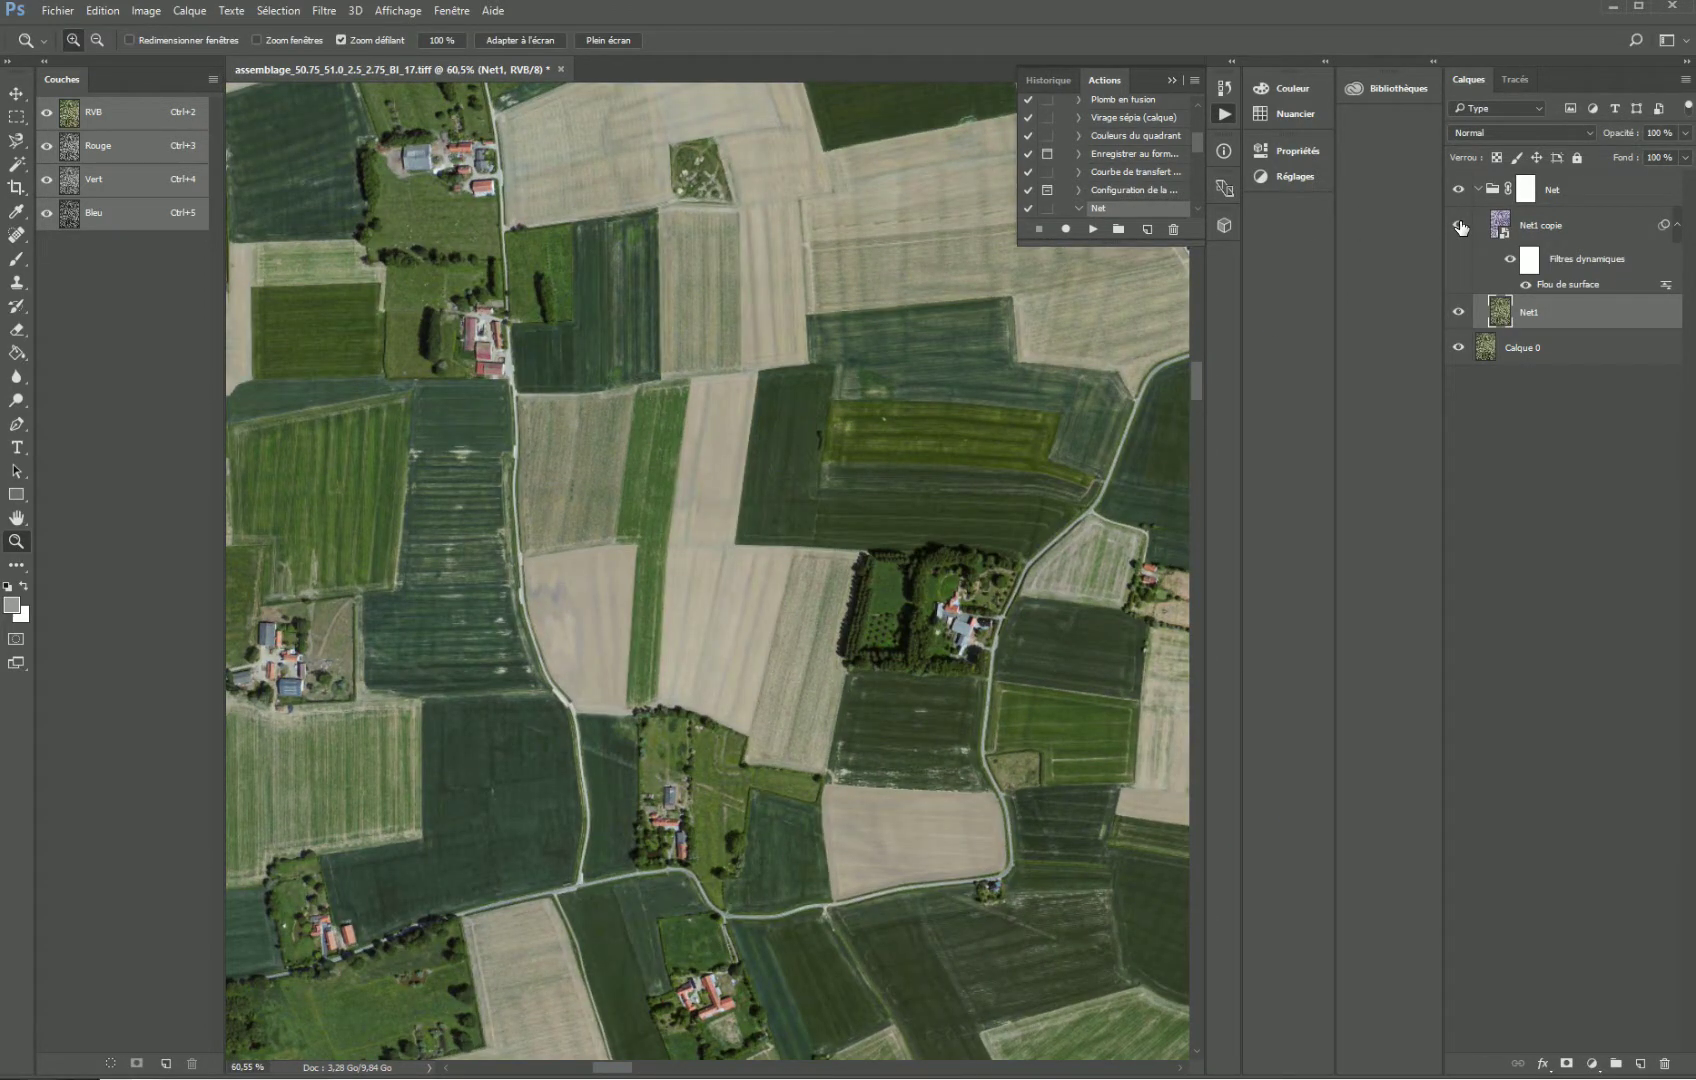
click(1459, 226)
click(1459, 226)
click(1460, 227)
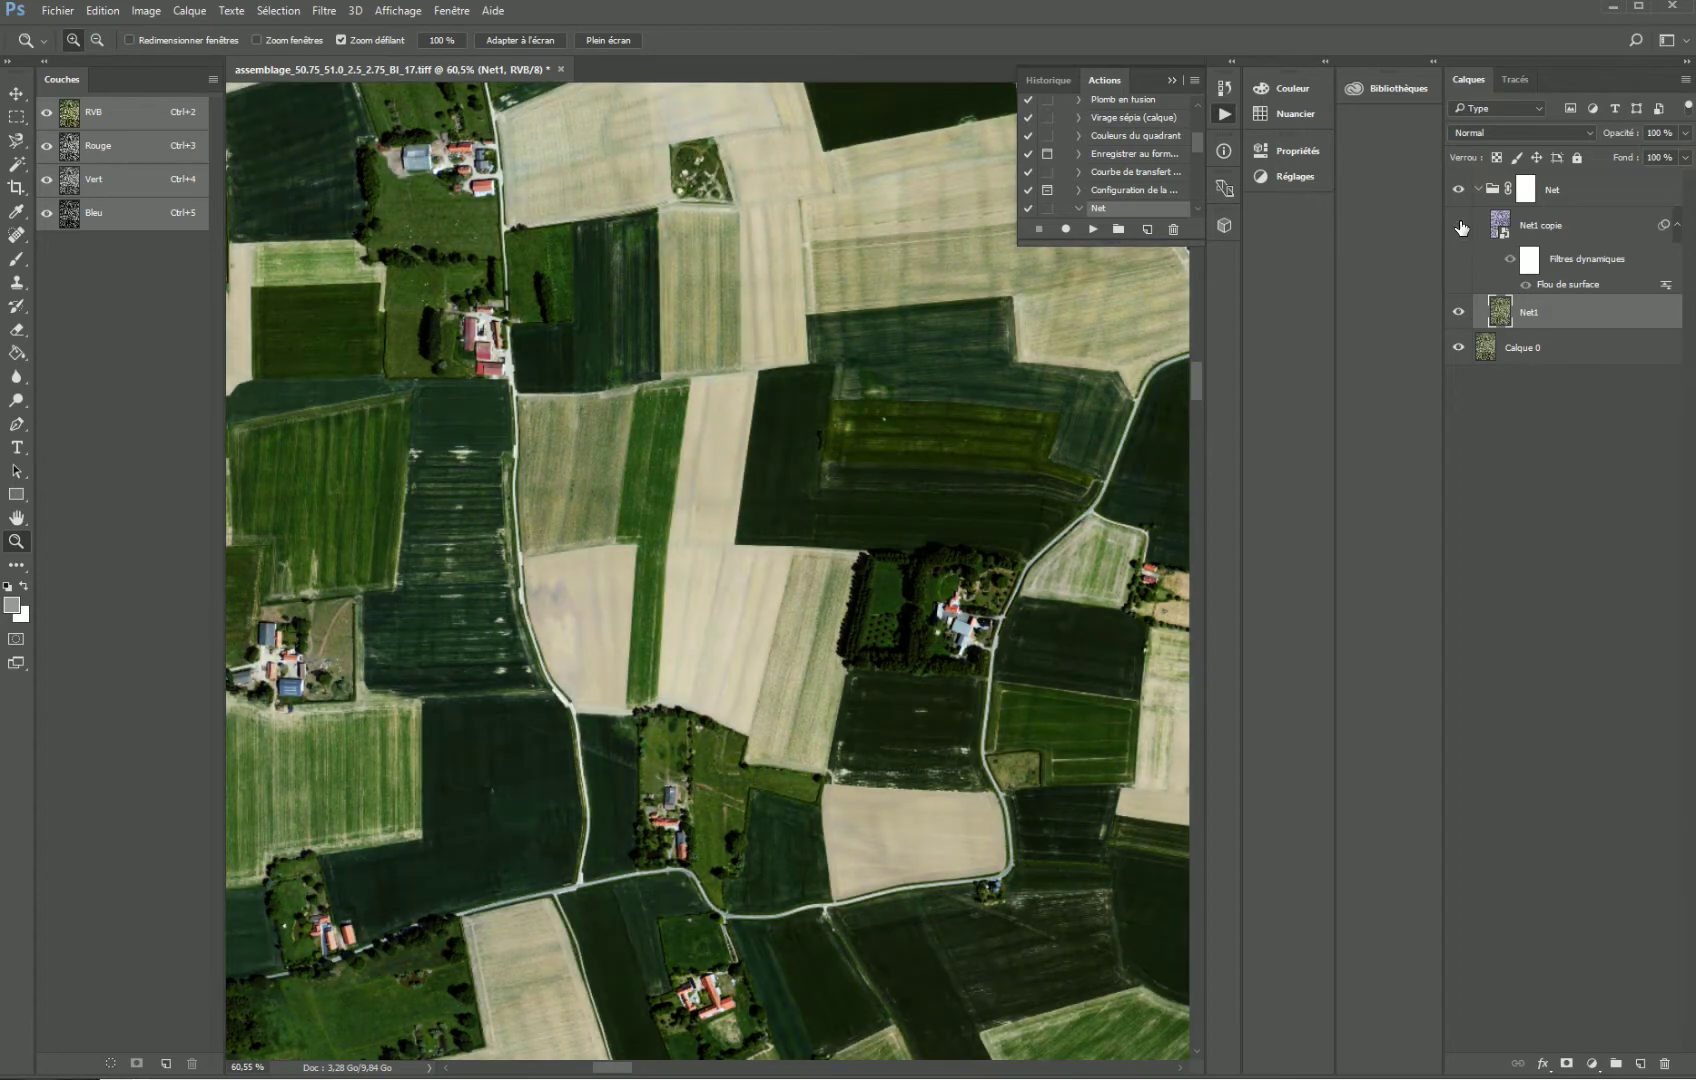
click(1459, 226)
click(1459, 226)
- Compare the large town and its surrounding fields with and without the Net1 copie layer
drag(912, 704, 695, 620)
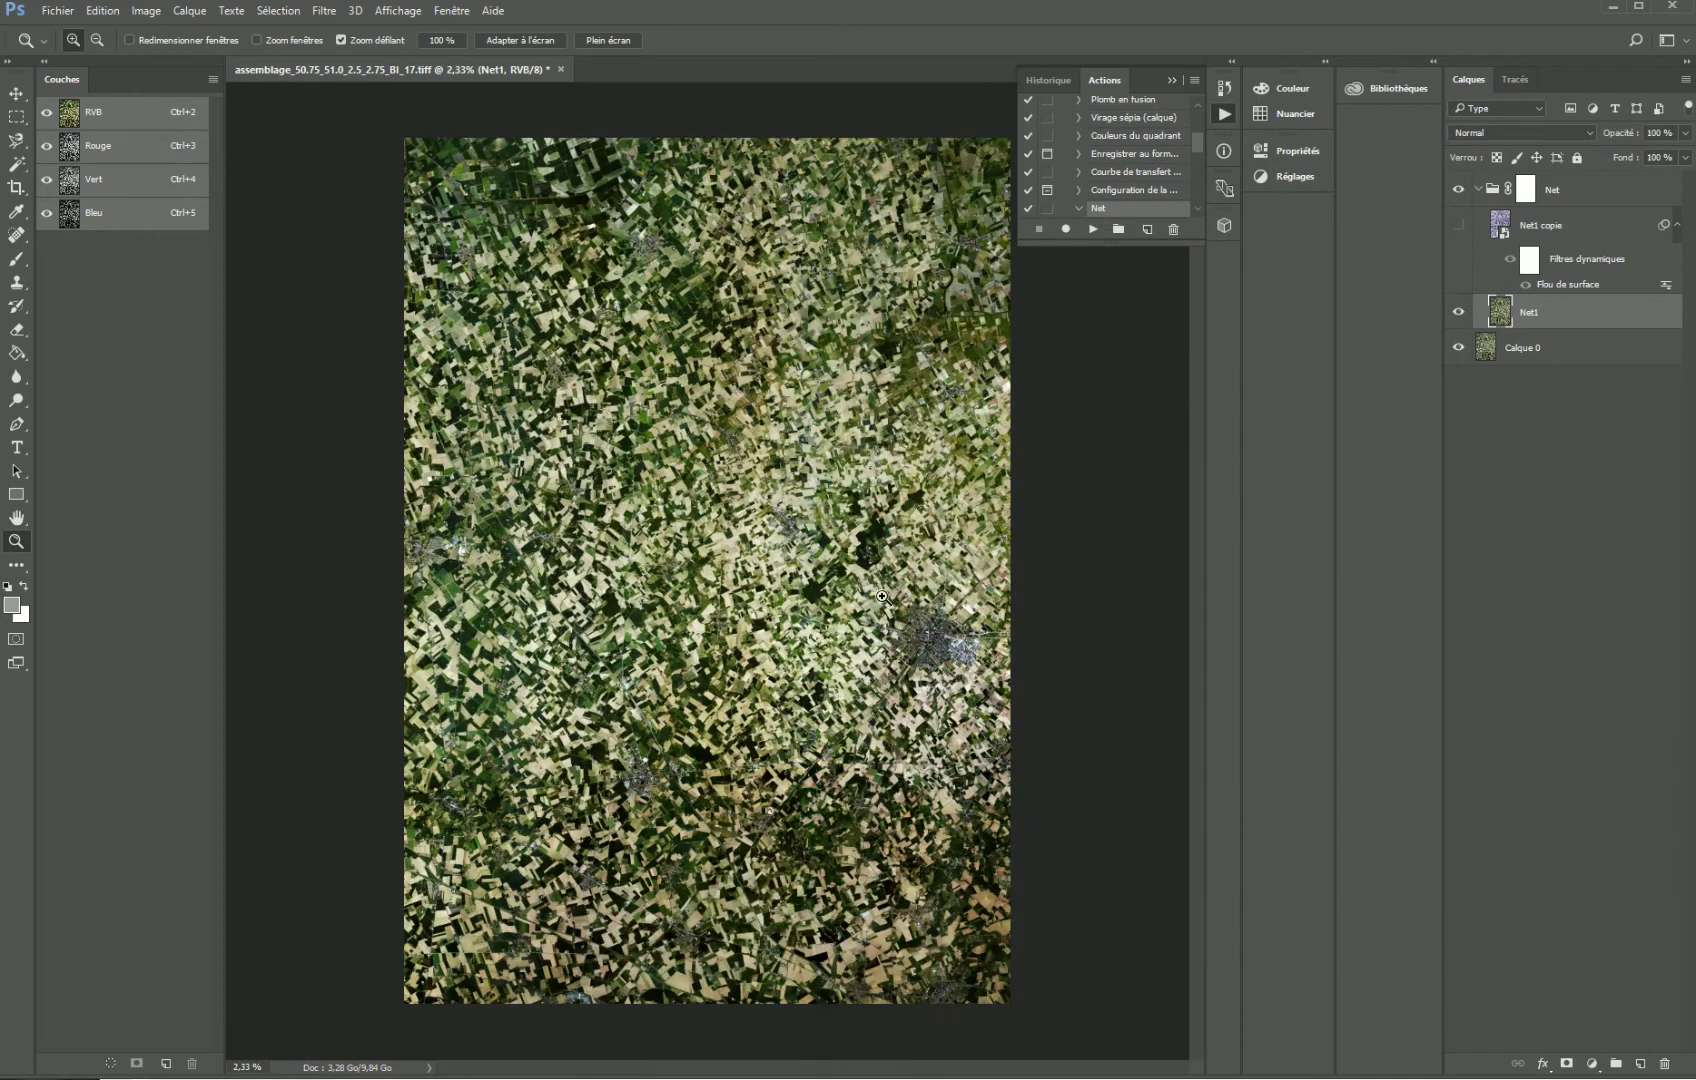
drag(902, 616, 1150, 645)
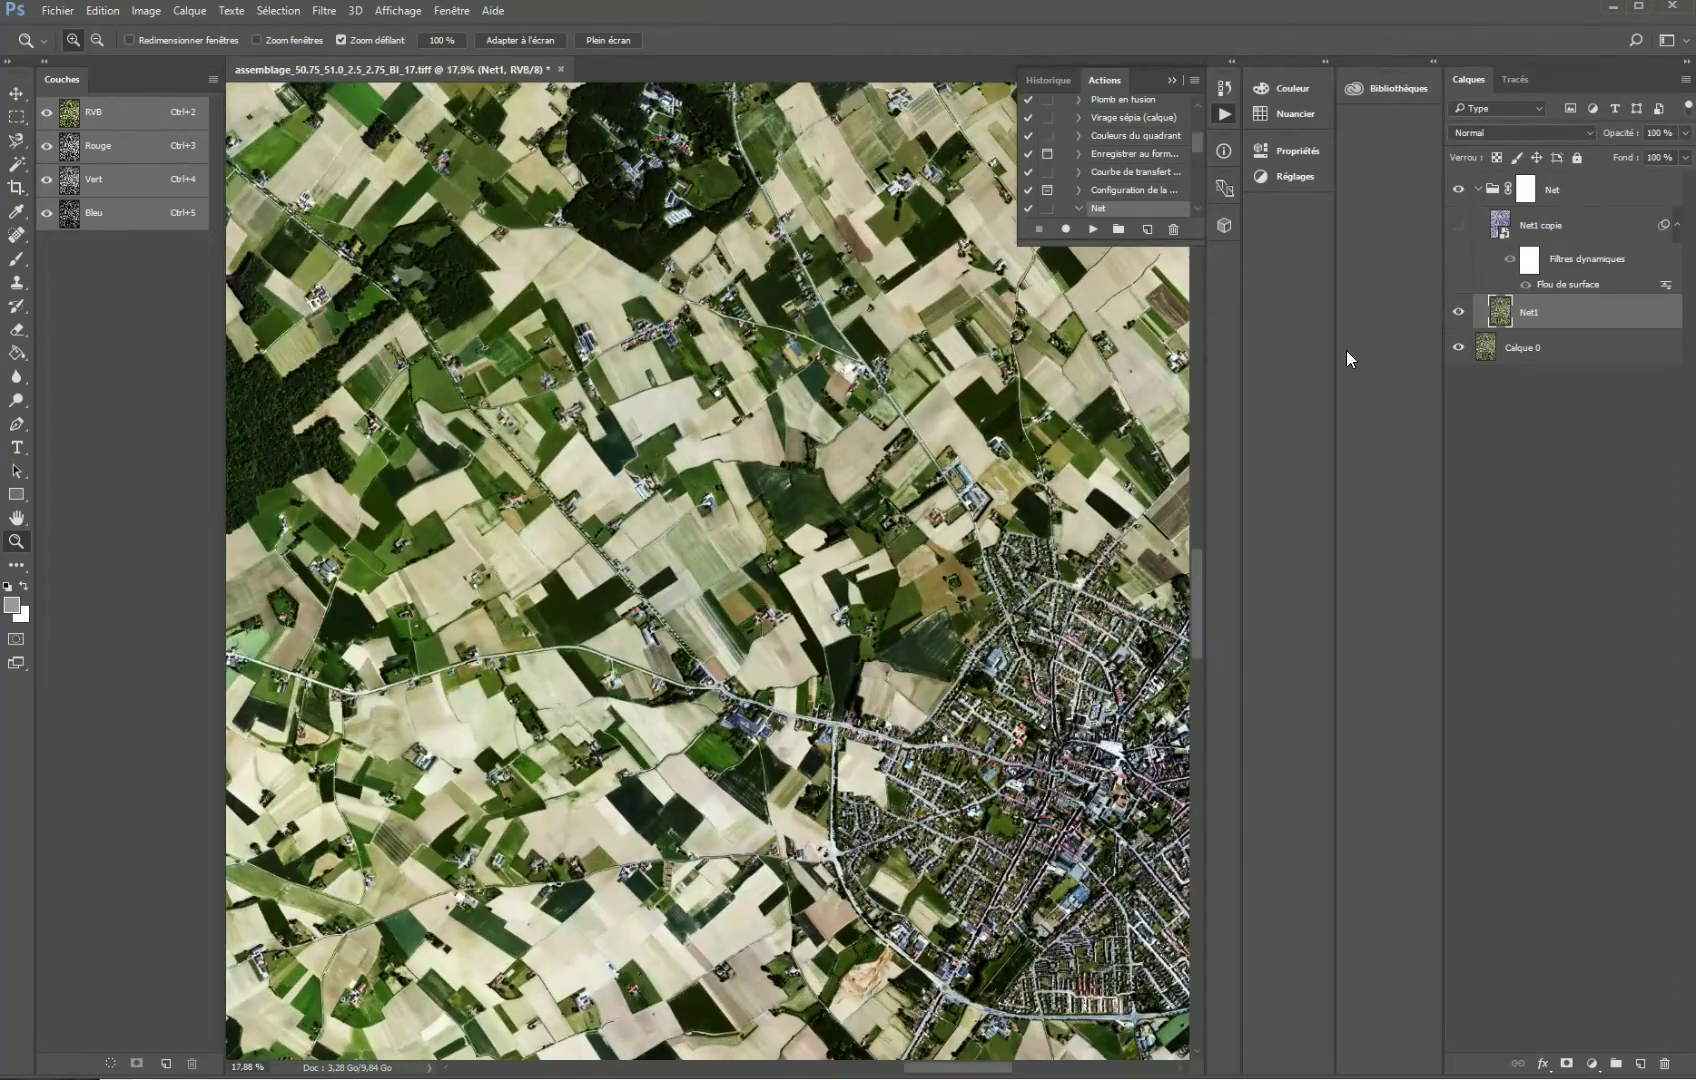
click(1460, 227)
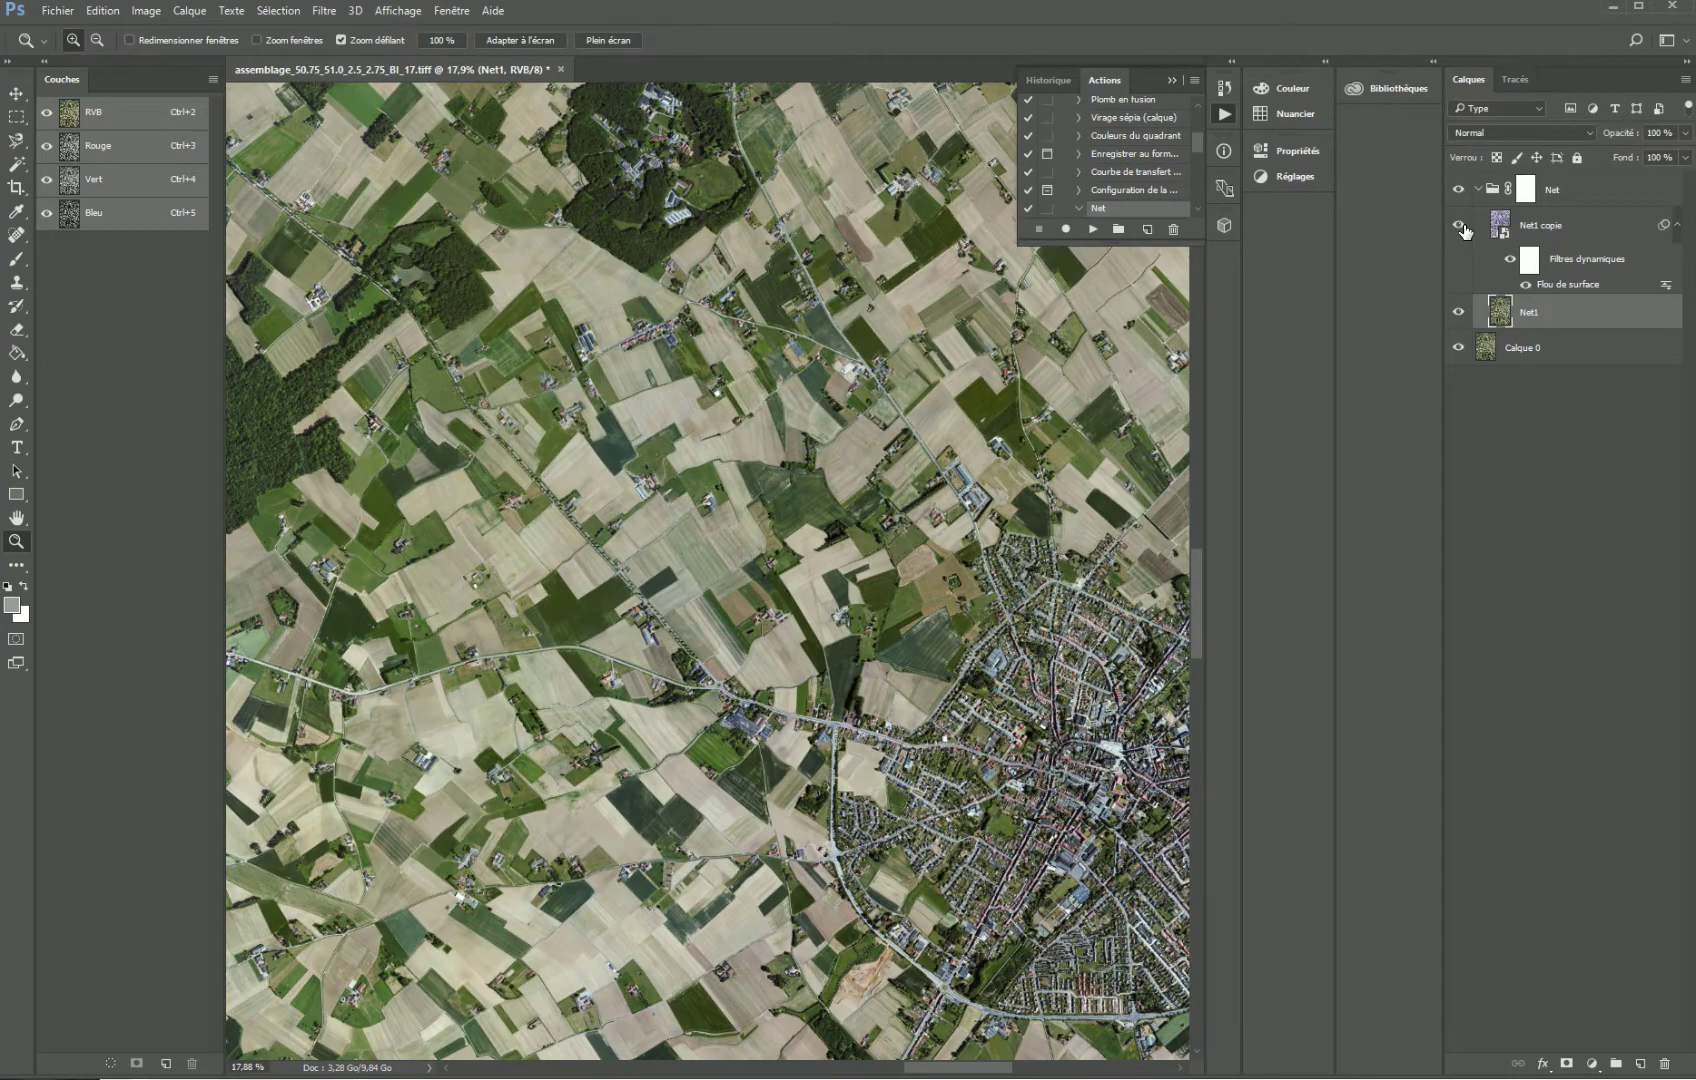
click(1460, 227)
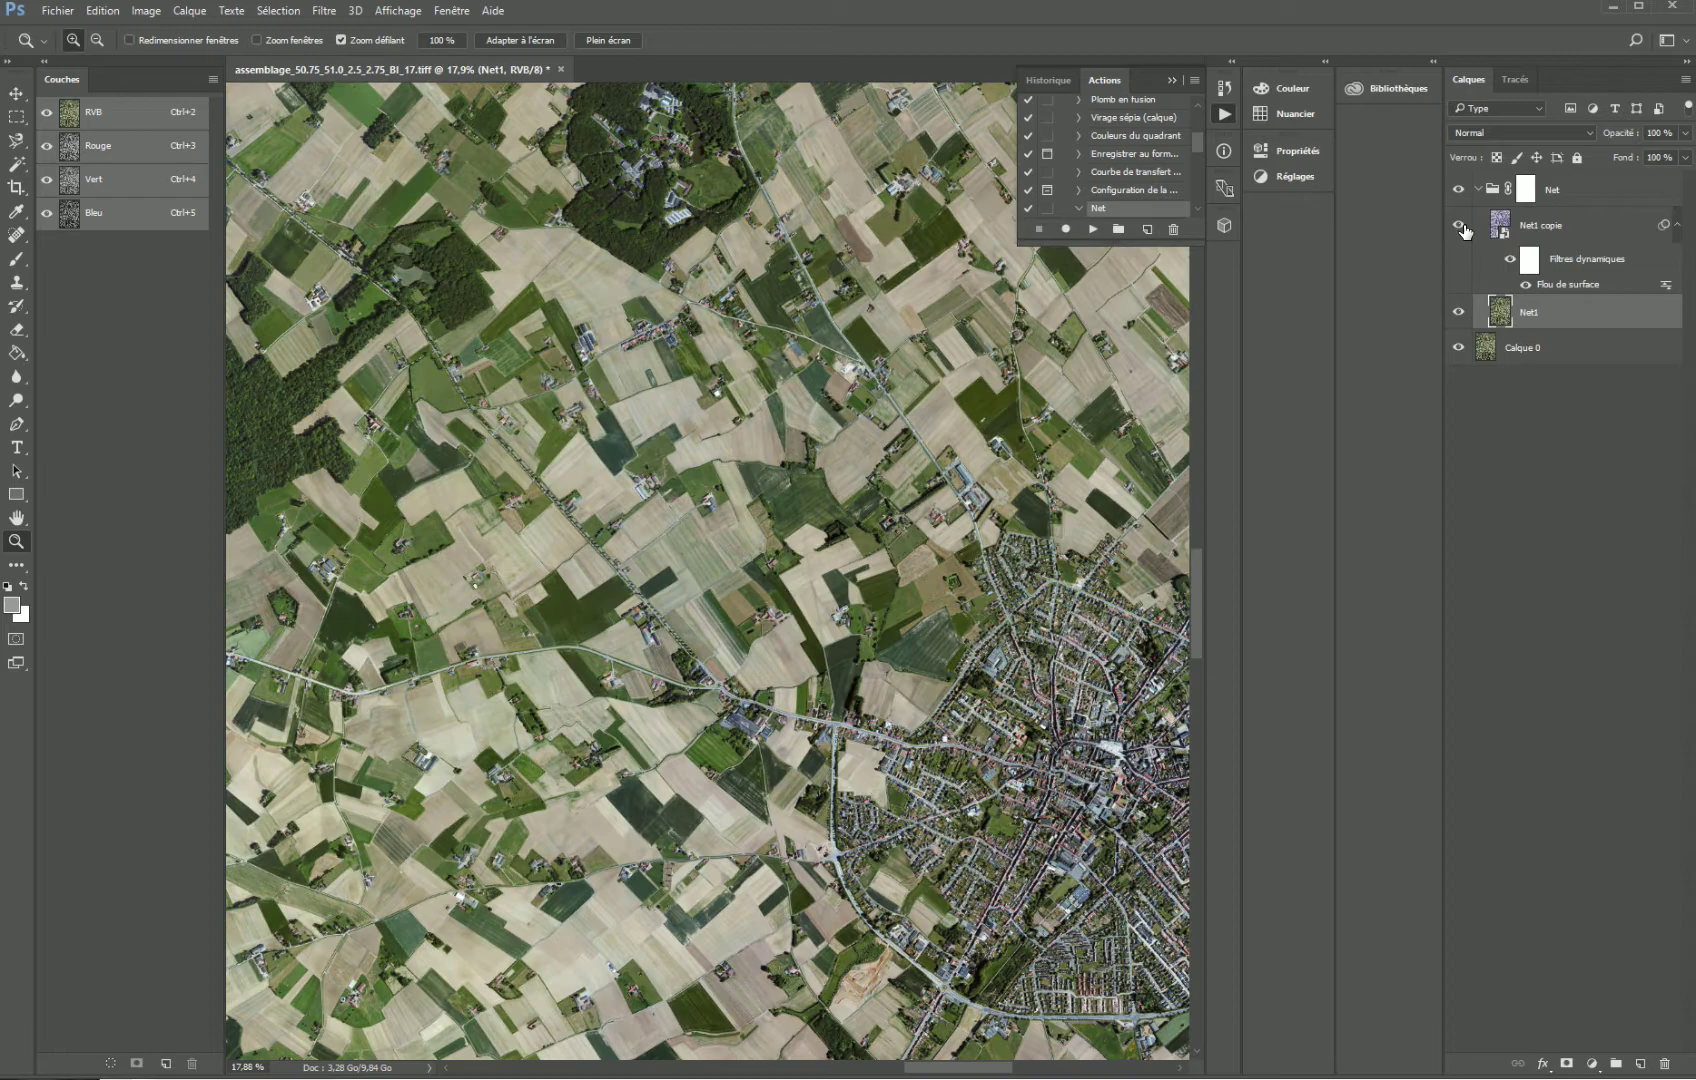
click(1460, 228)
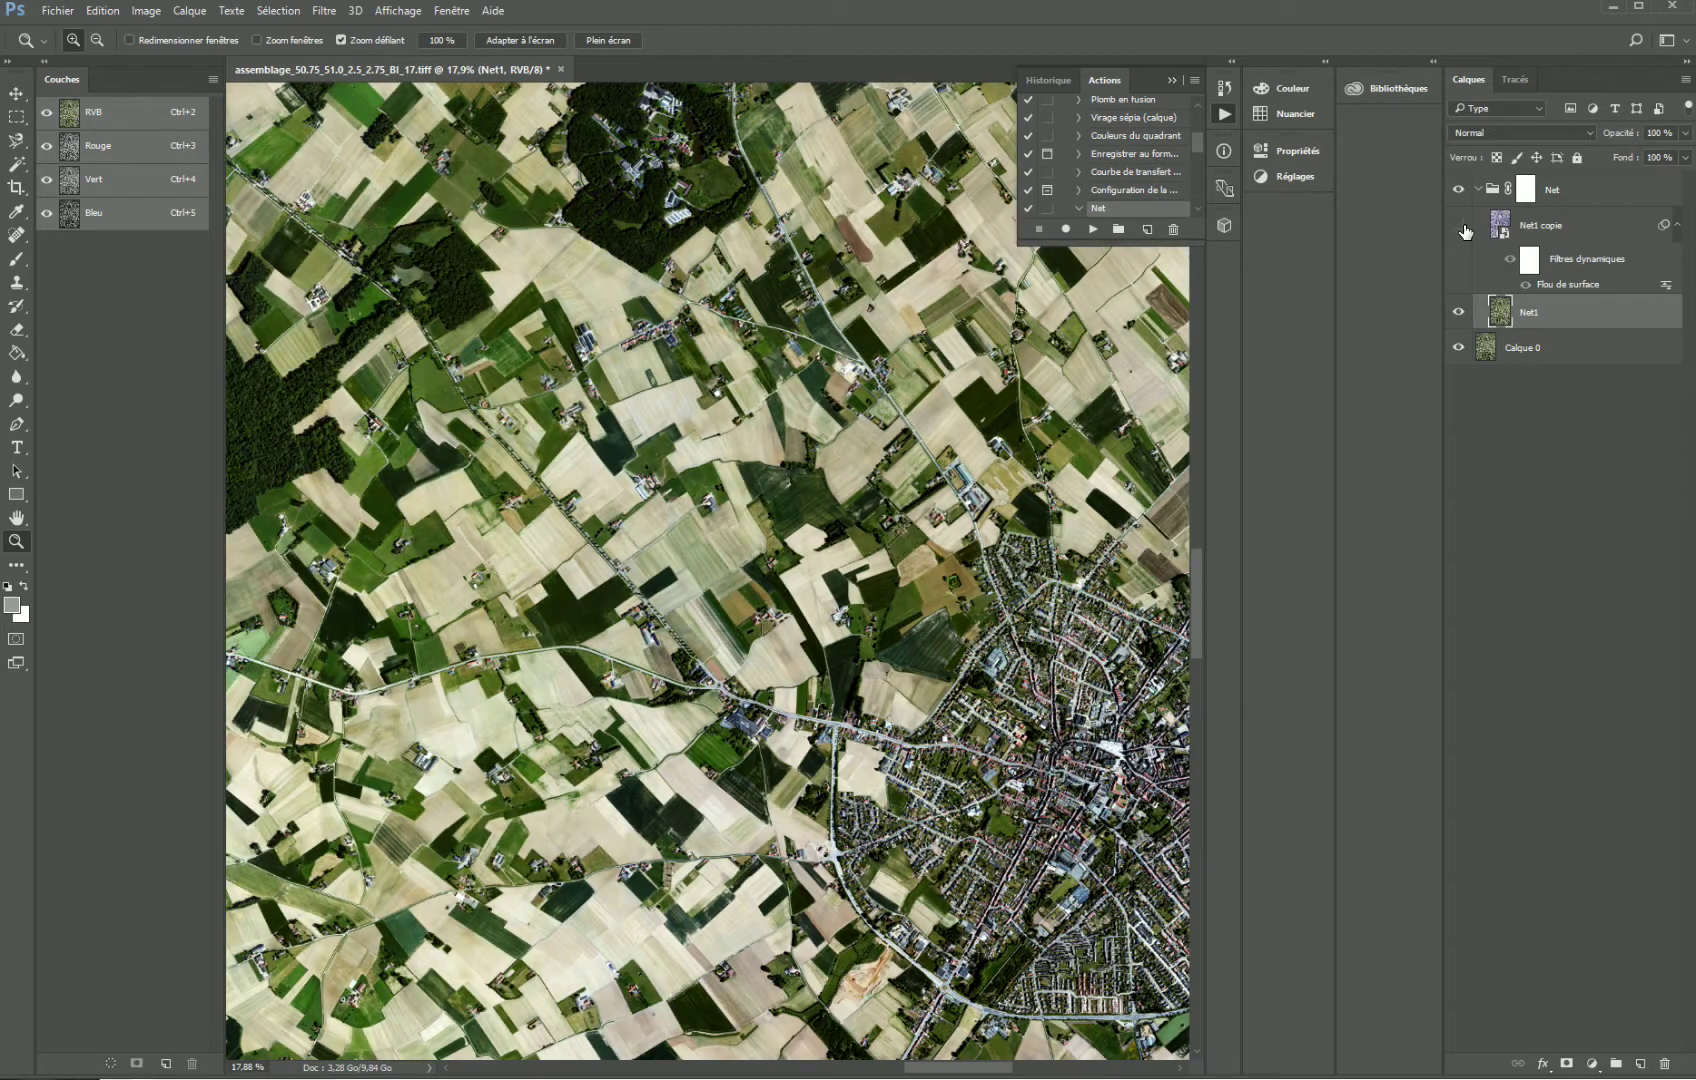
- Examine the village and dark fields in the southern part of the image with and without the Net1 layer
drag(776, 787, 702, 955)
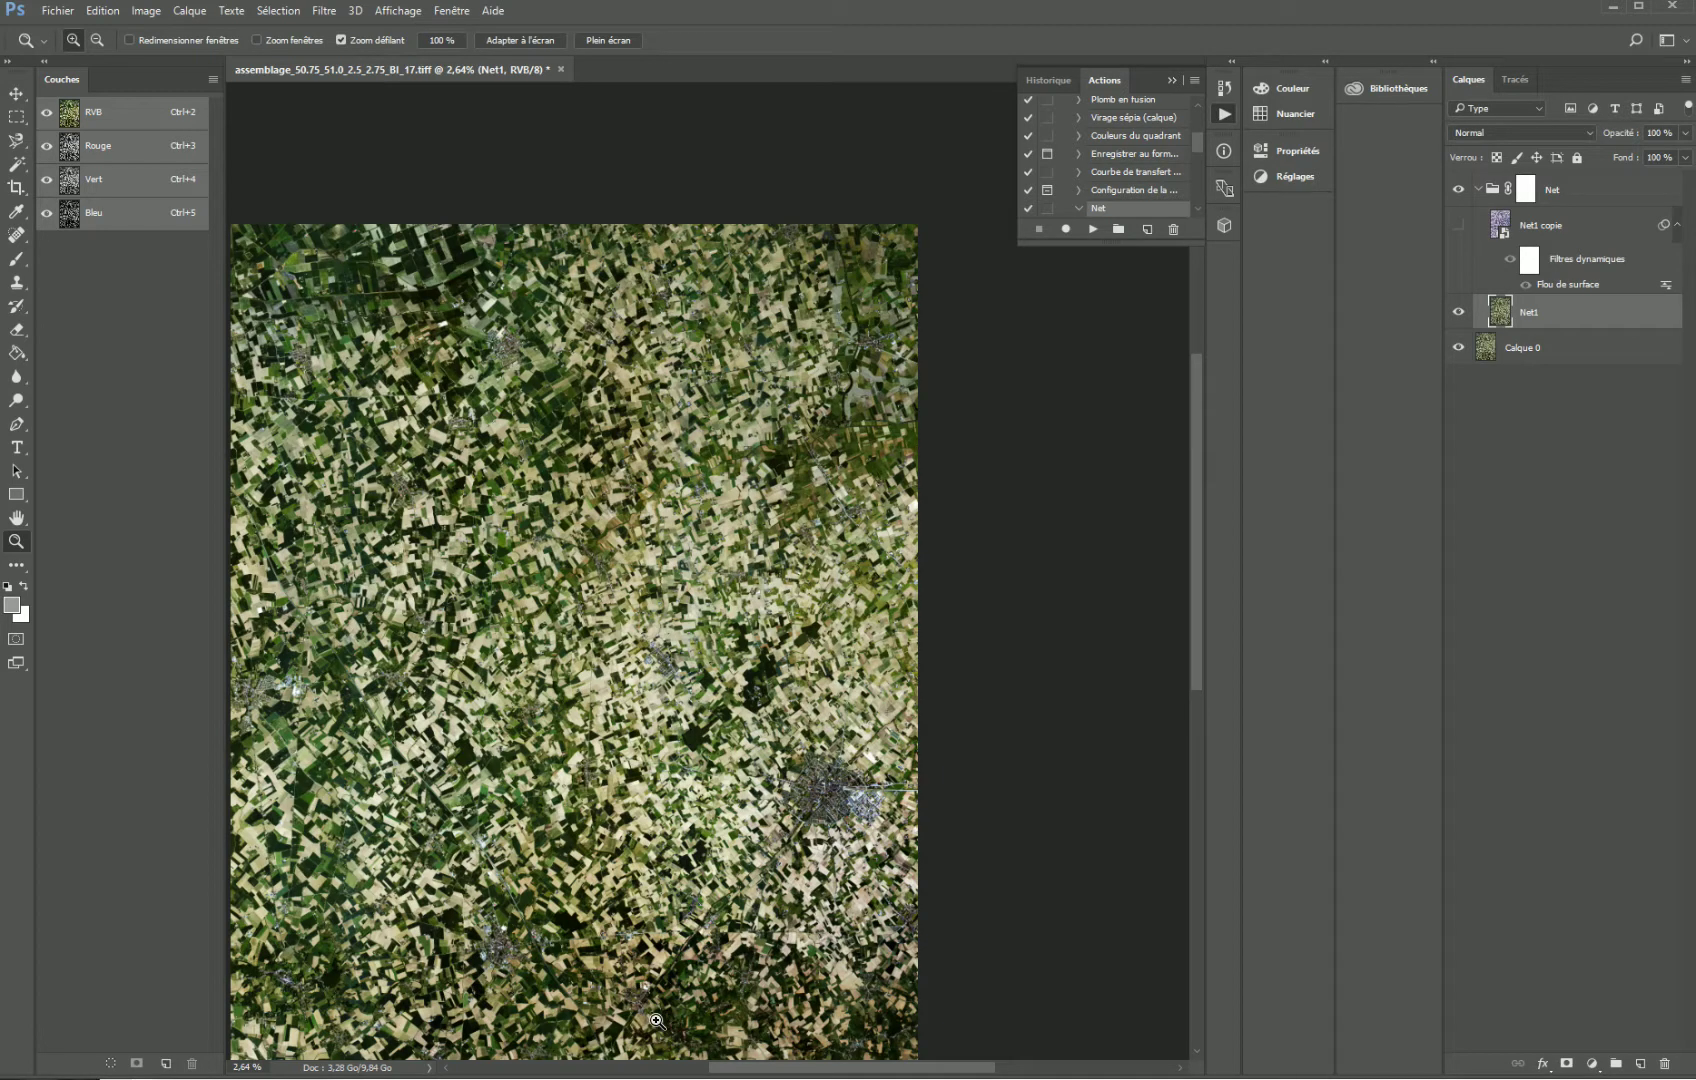
drag(671, 1030, 853, 1004)
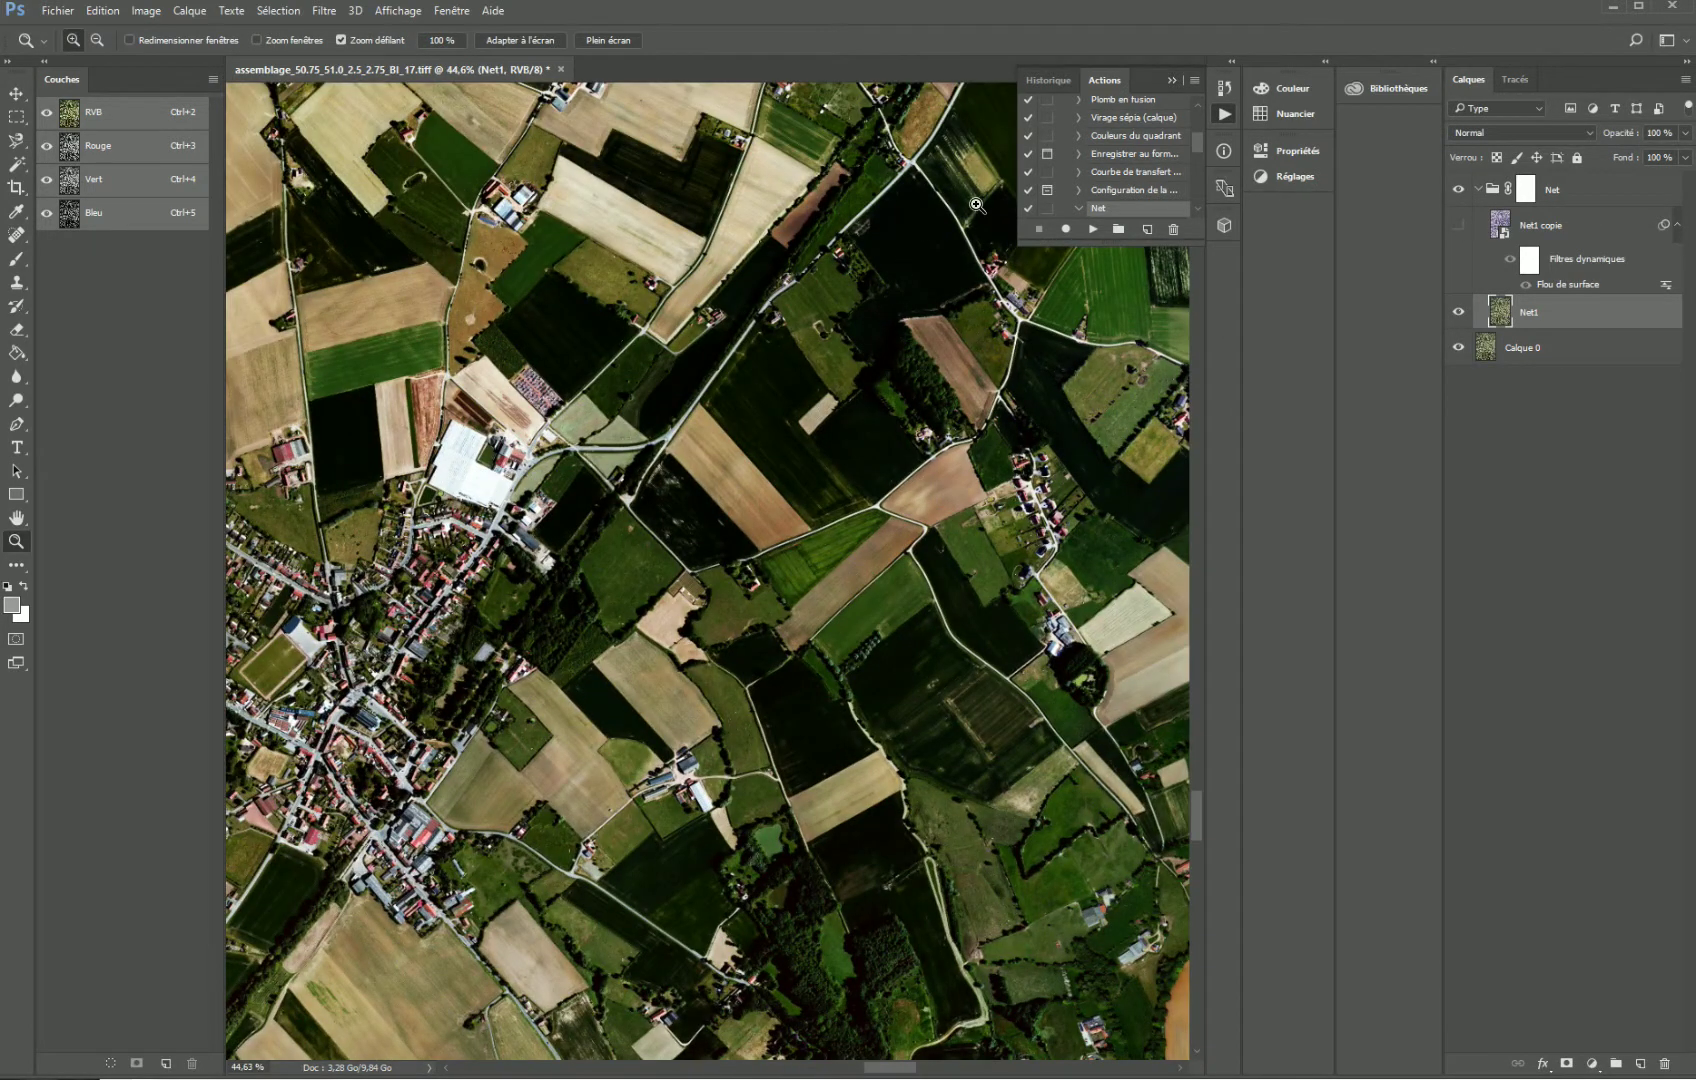
click(1458, 313)
click(1458, 313)
- Activate the Dodge tool and enlarge its brush to 3215 px over the dark southern area of Net1
drag(887, 641, 560, 620)
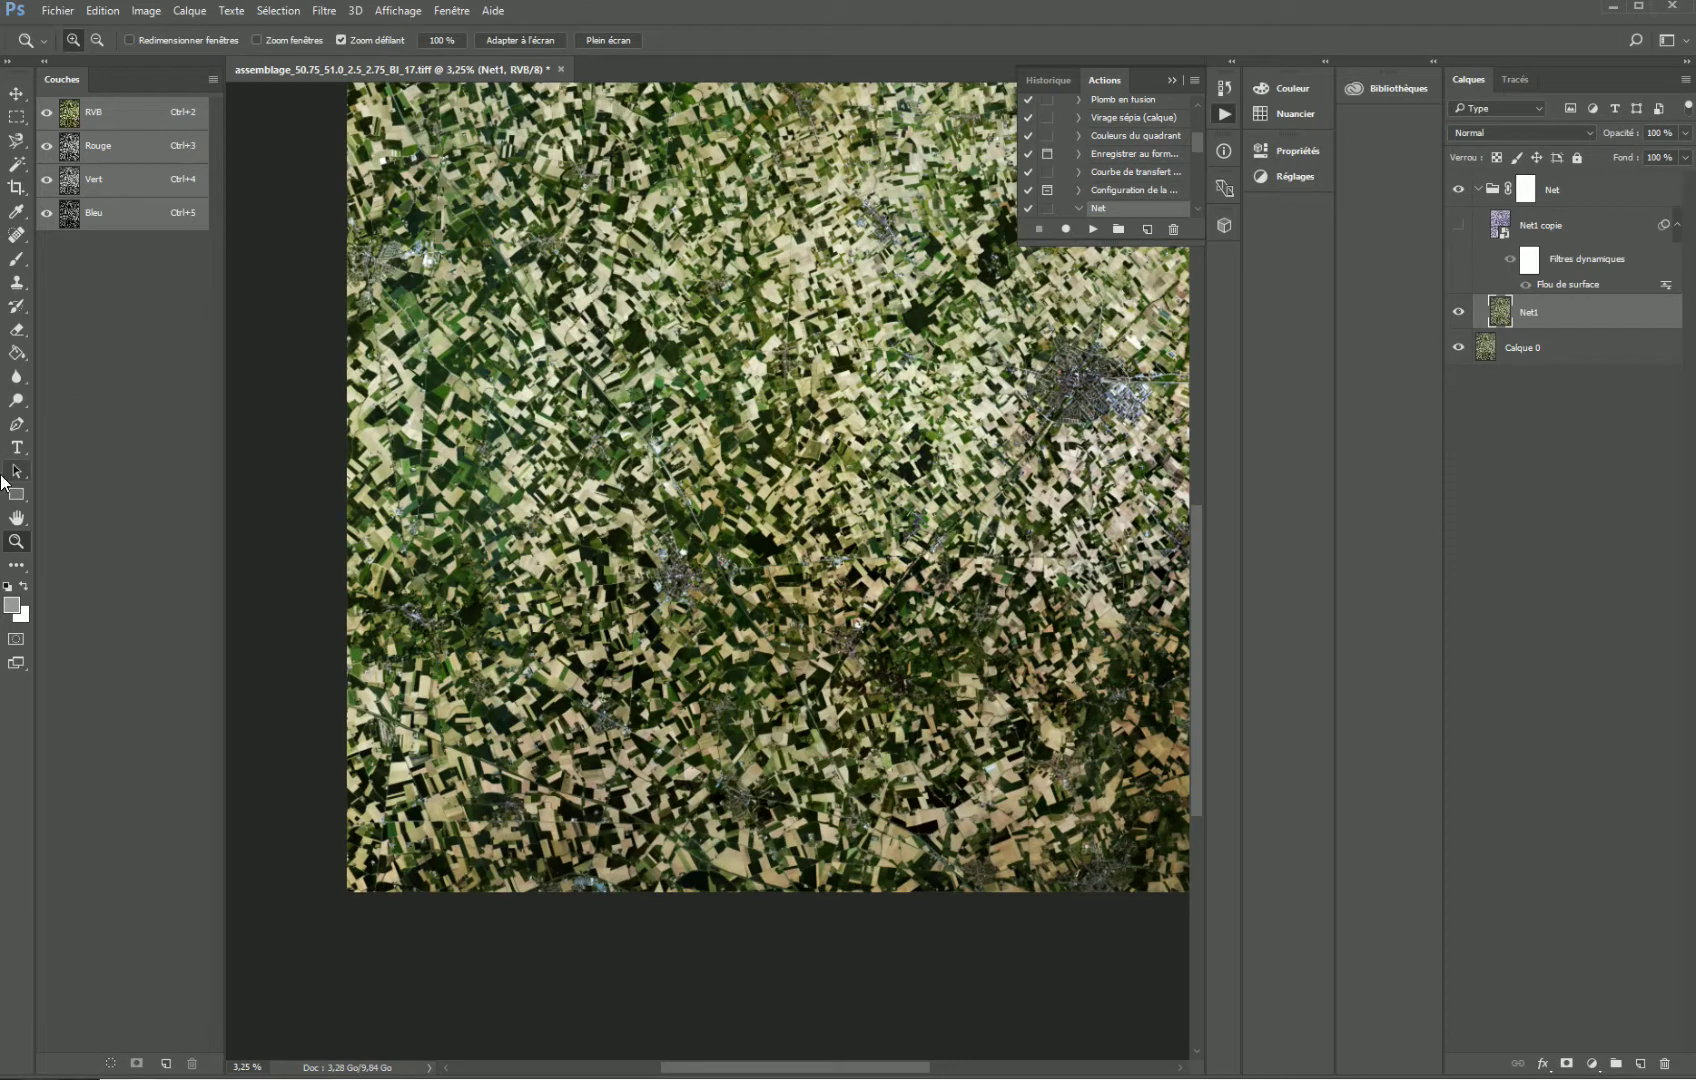
click(18, 402)
right_click(19, 405)
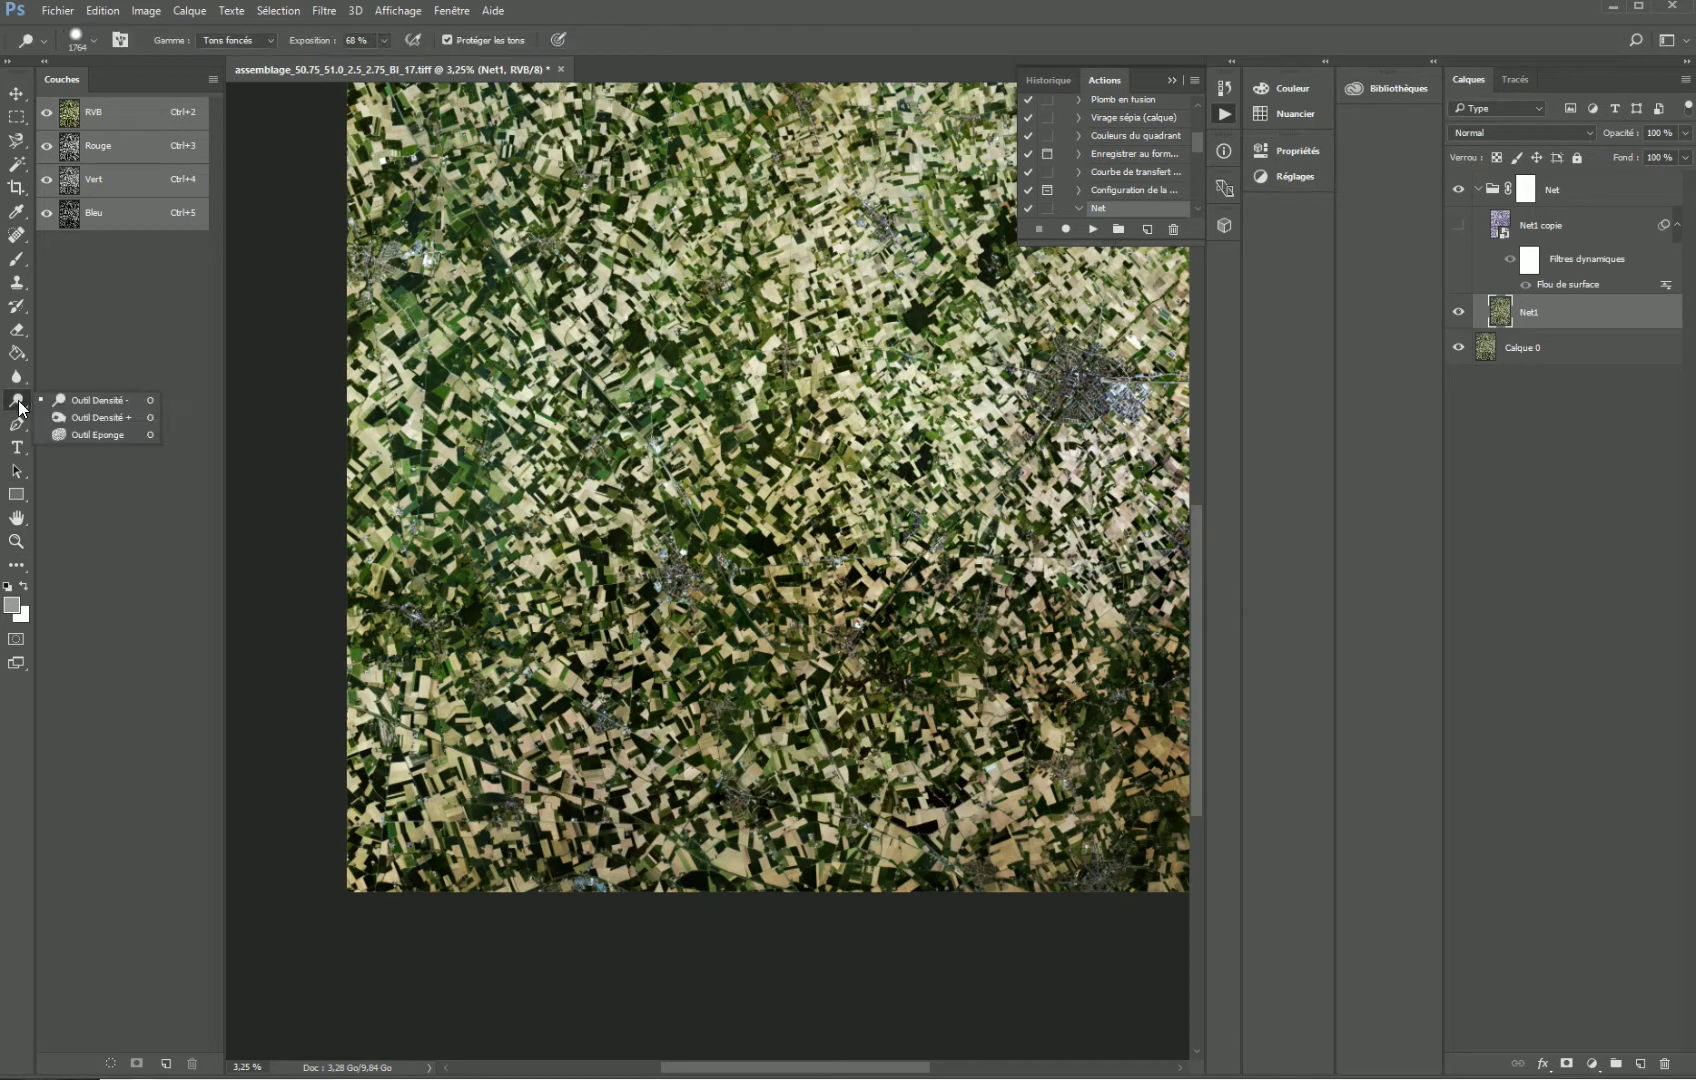
click(62, 400)
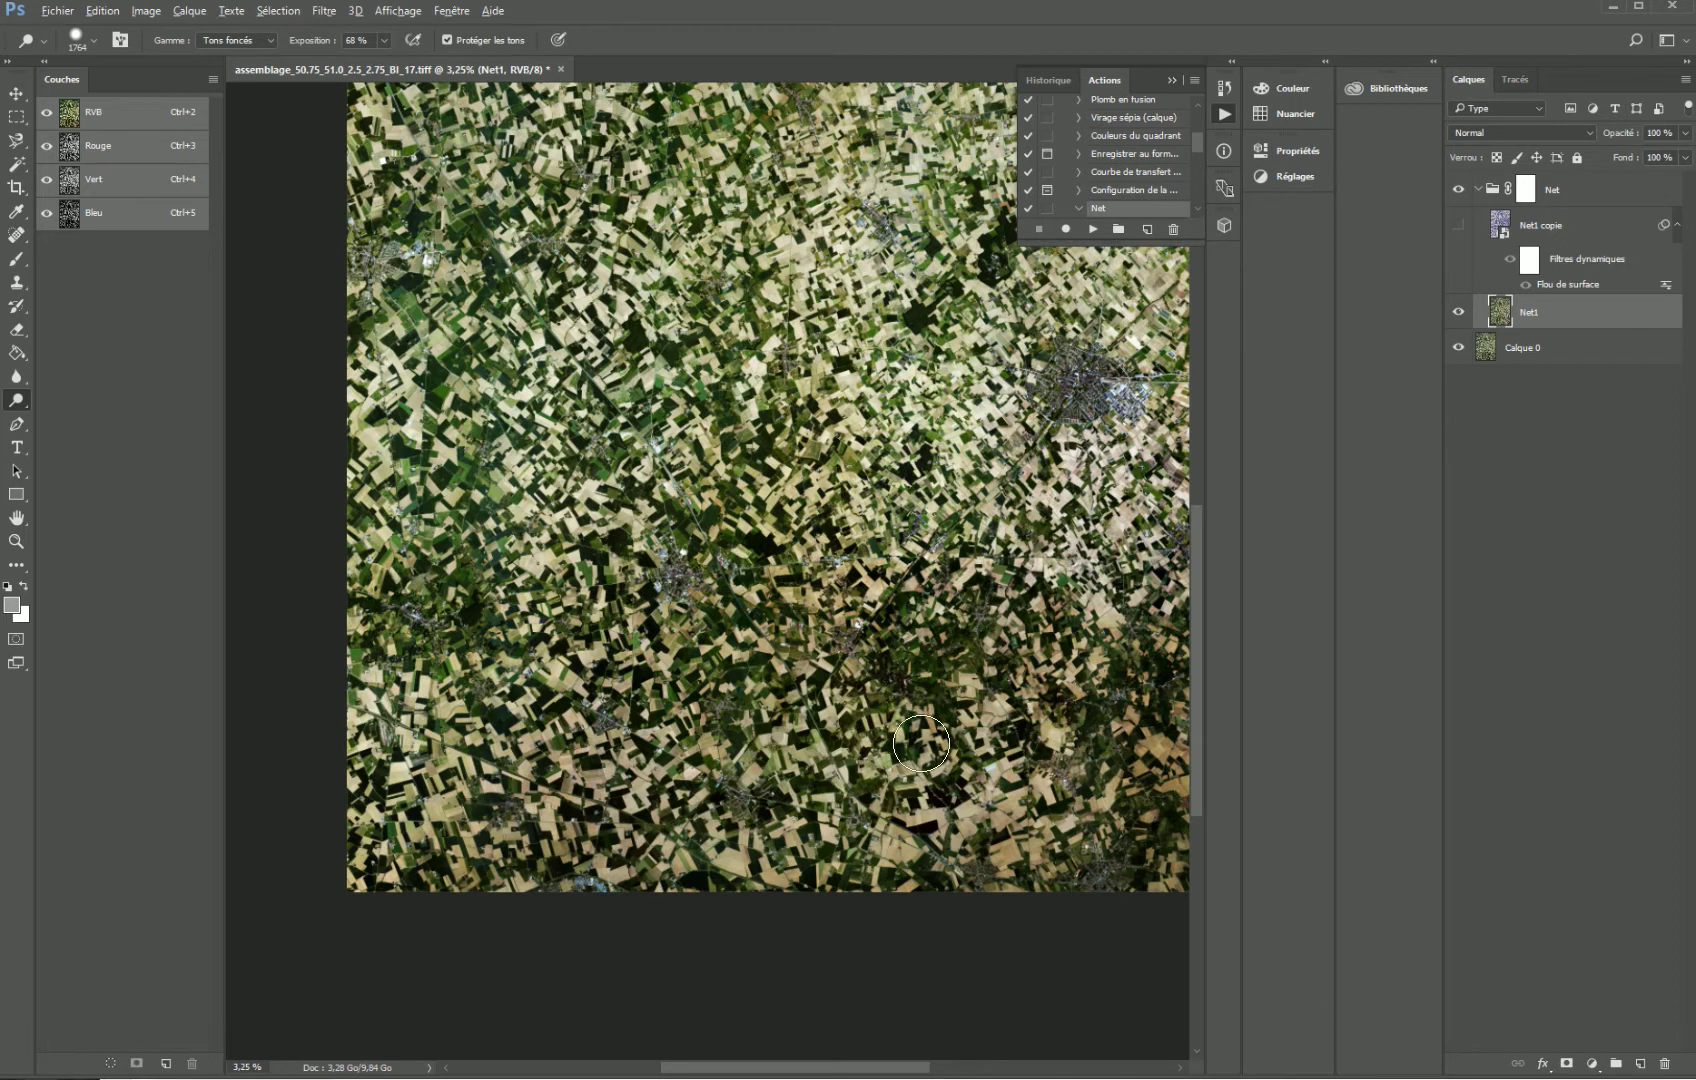
mouse_move(920, 742)
mouse_down()
mouse_move(984, 745)
mouse_move(926, 708)
mouse_move(912, 746)
mouse_up()
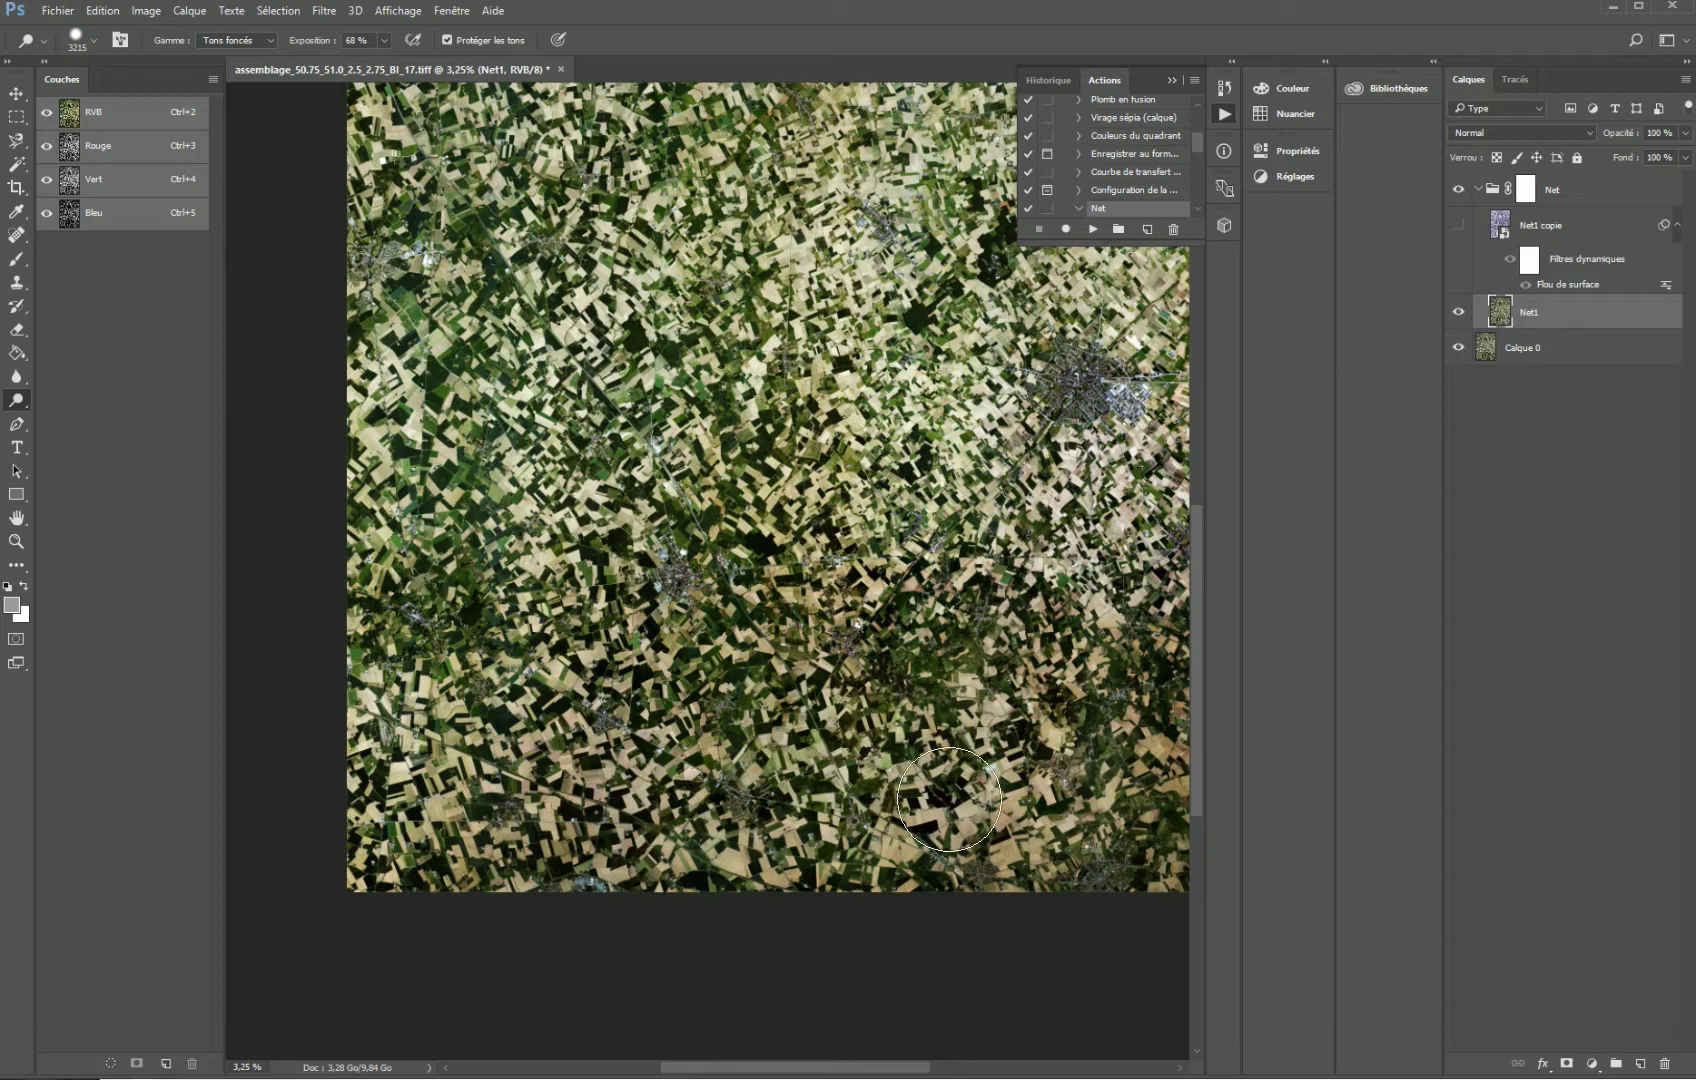
- Lighten the dark fields around the village at the road junction with the Dodge tool, reducing the brush to 1371 px
key(z)
mouse_move(964, 776)
mouse_down()
mouse_move(1115, 785)
mouse_move(925, 815)
mouse_up()
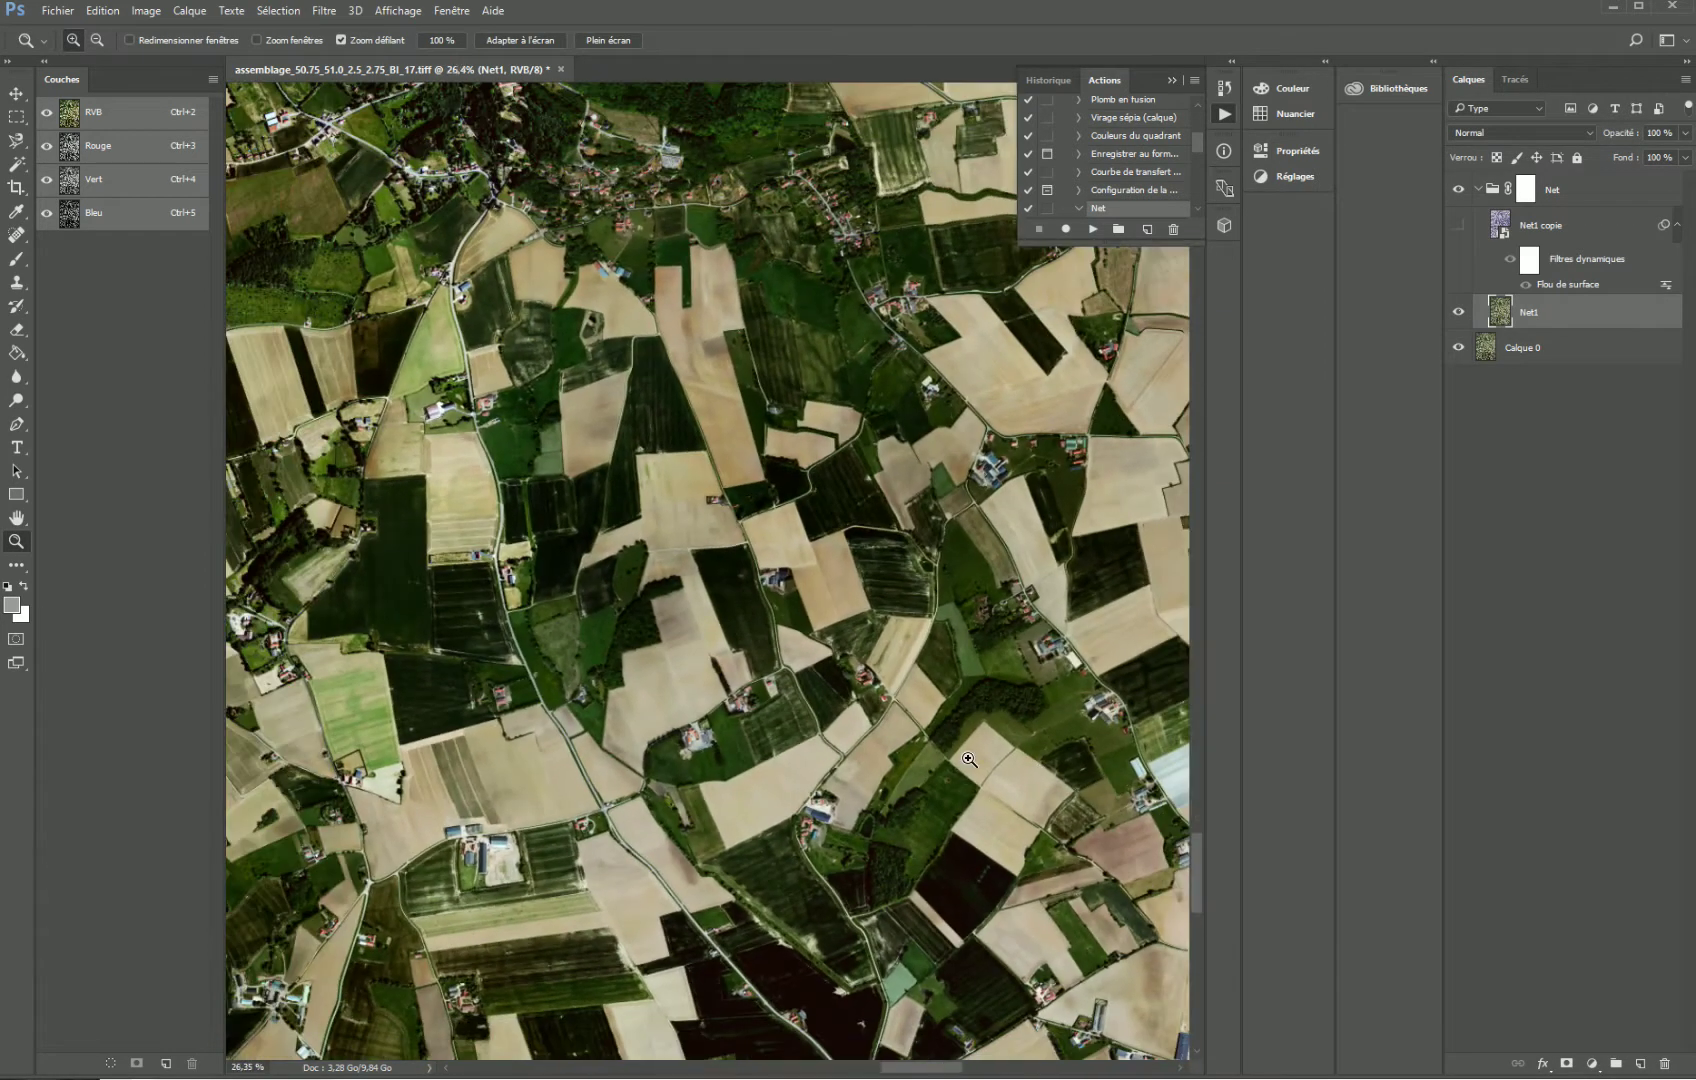
drag(649, 857, 997, 318)
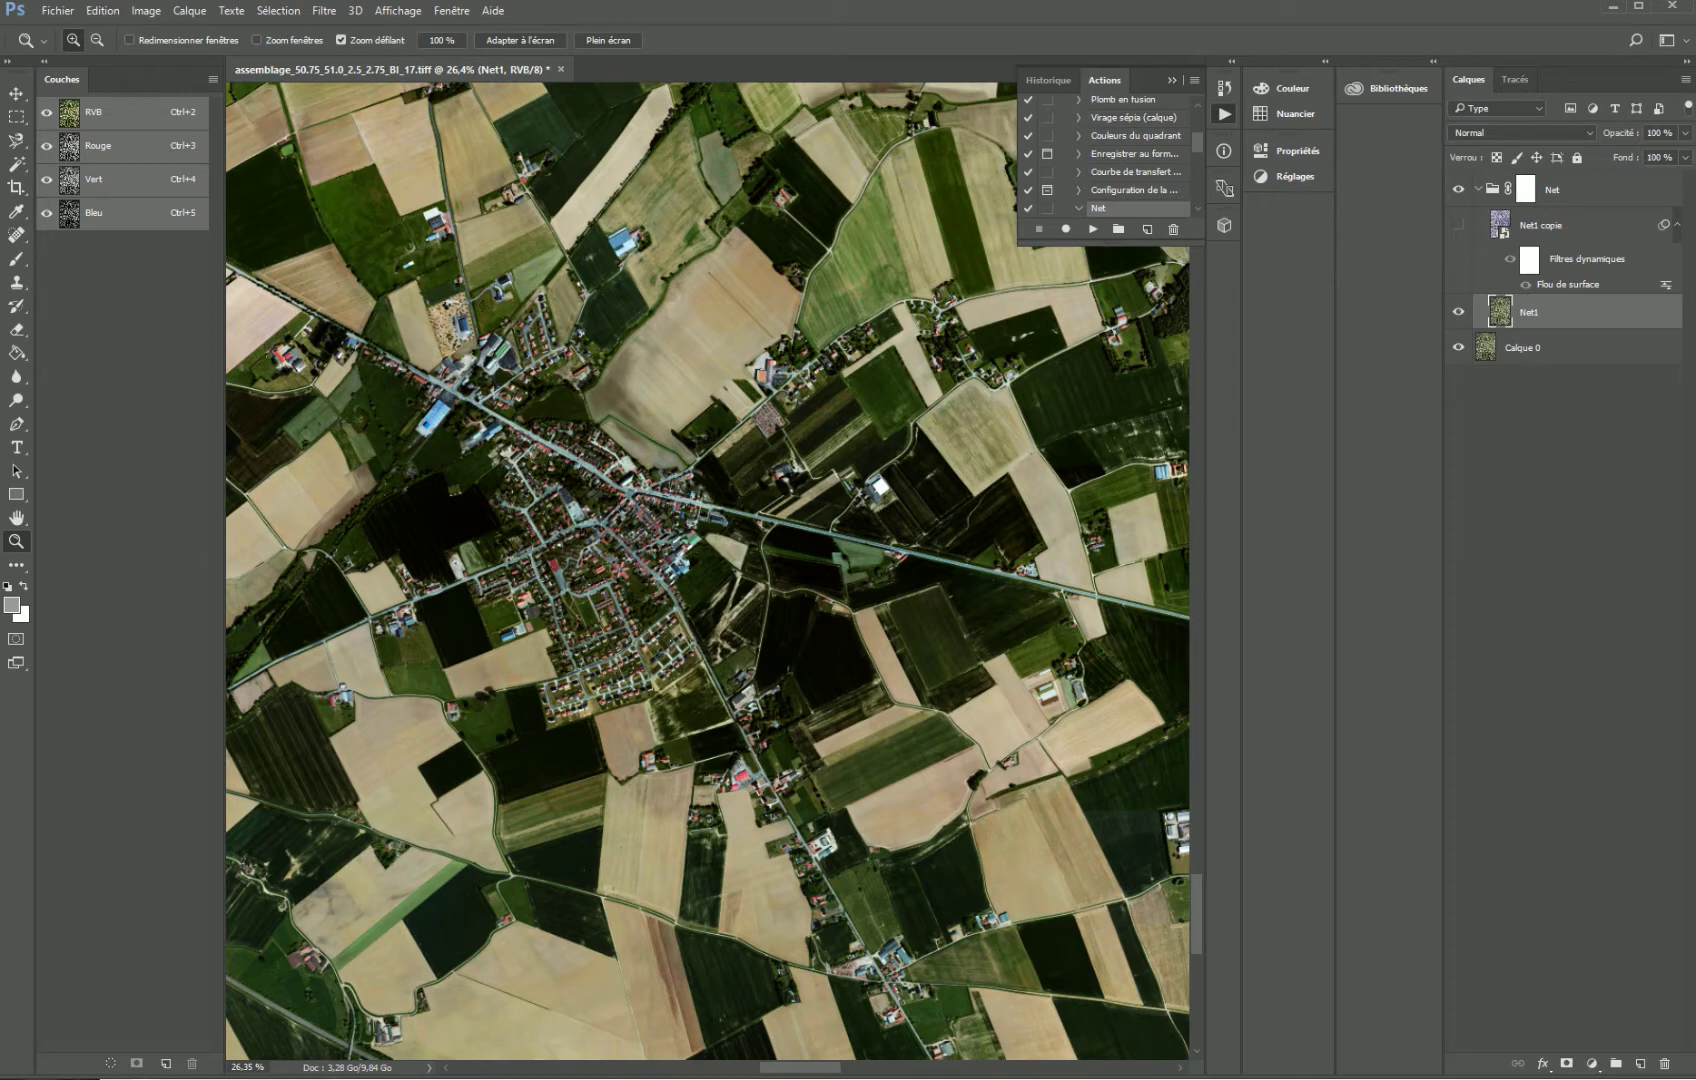
click(16, 400)
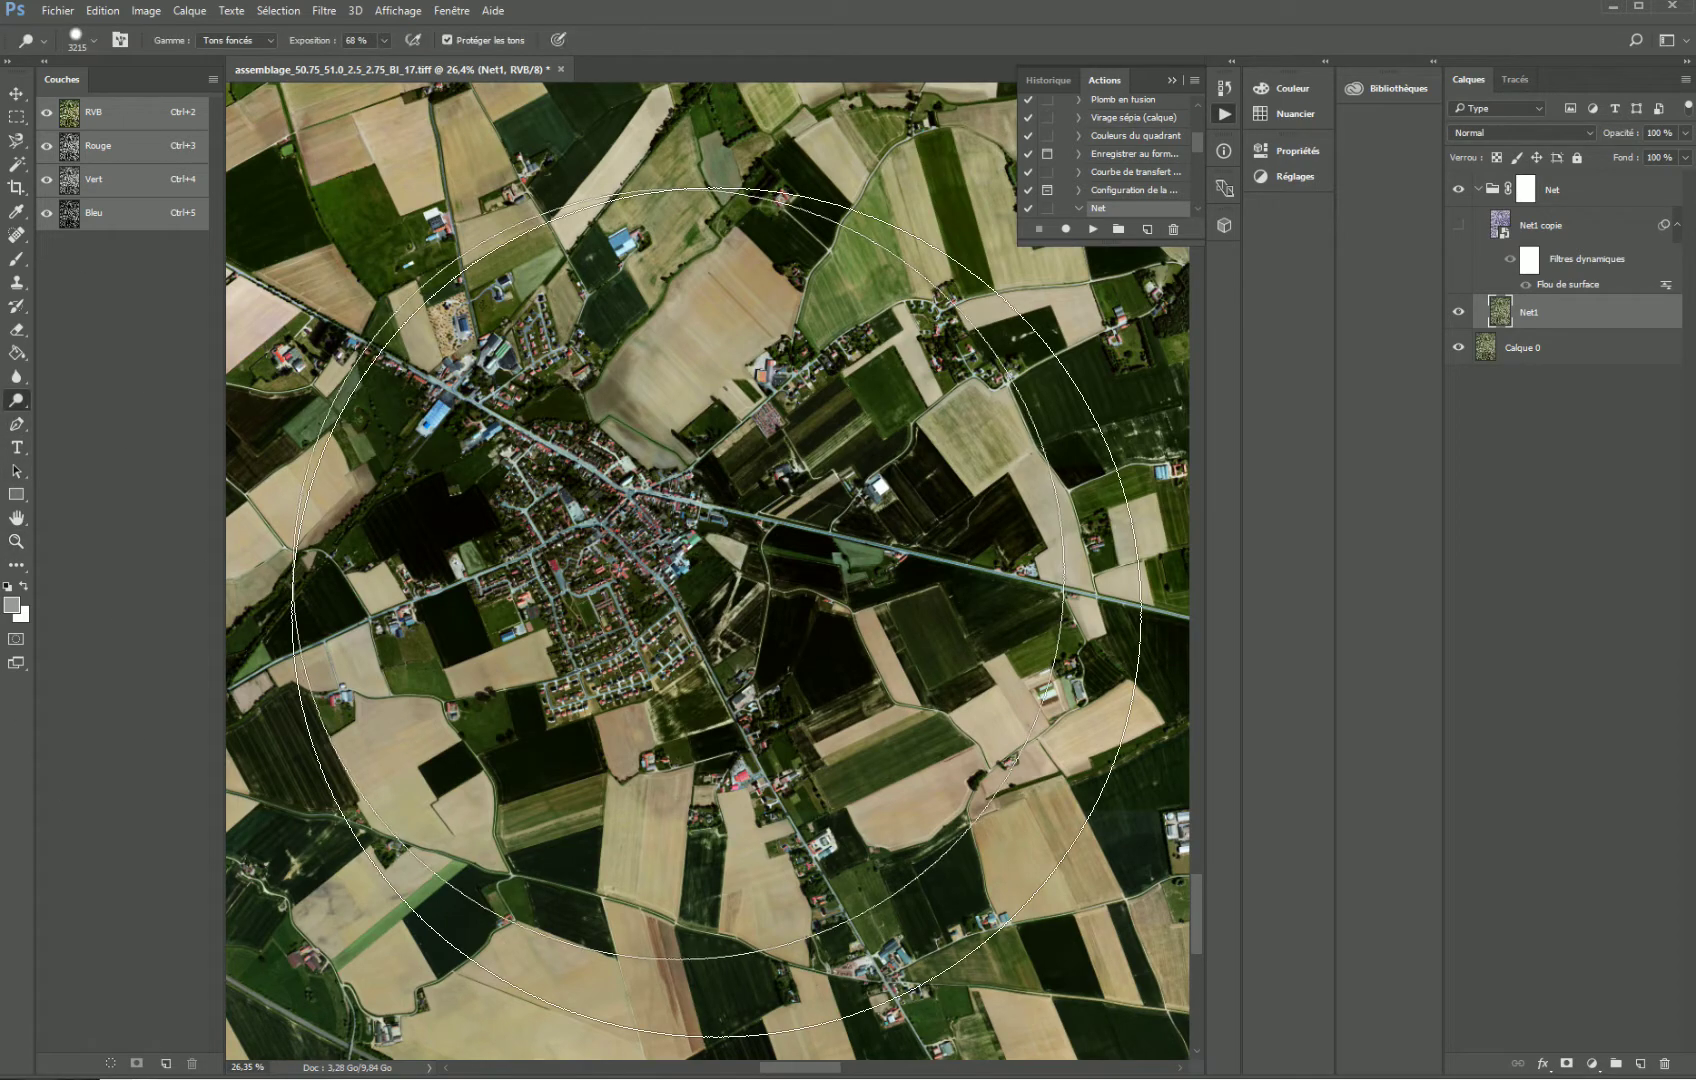
alt+right_click(650, 562)
drag(656, 562, 450, 538)
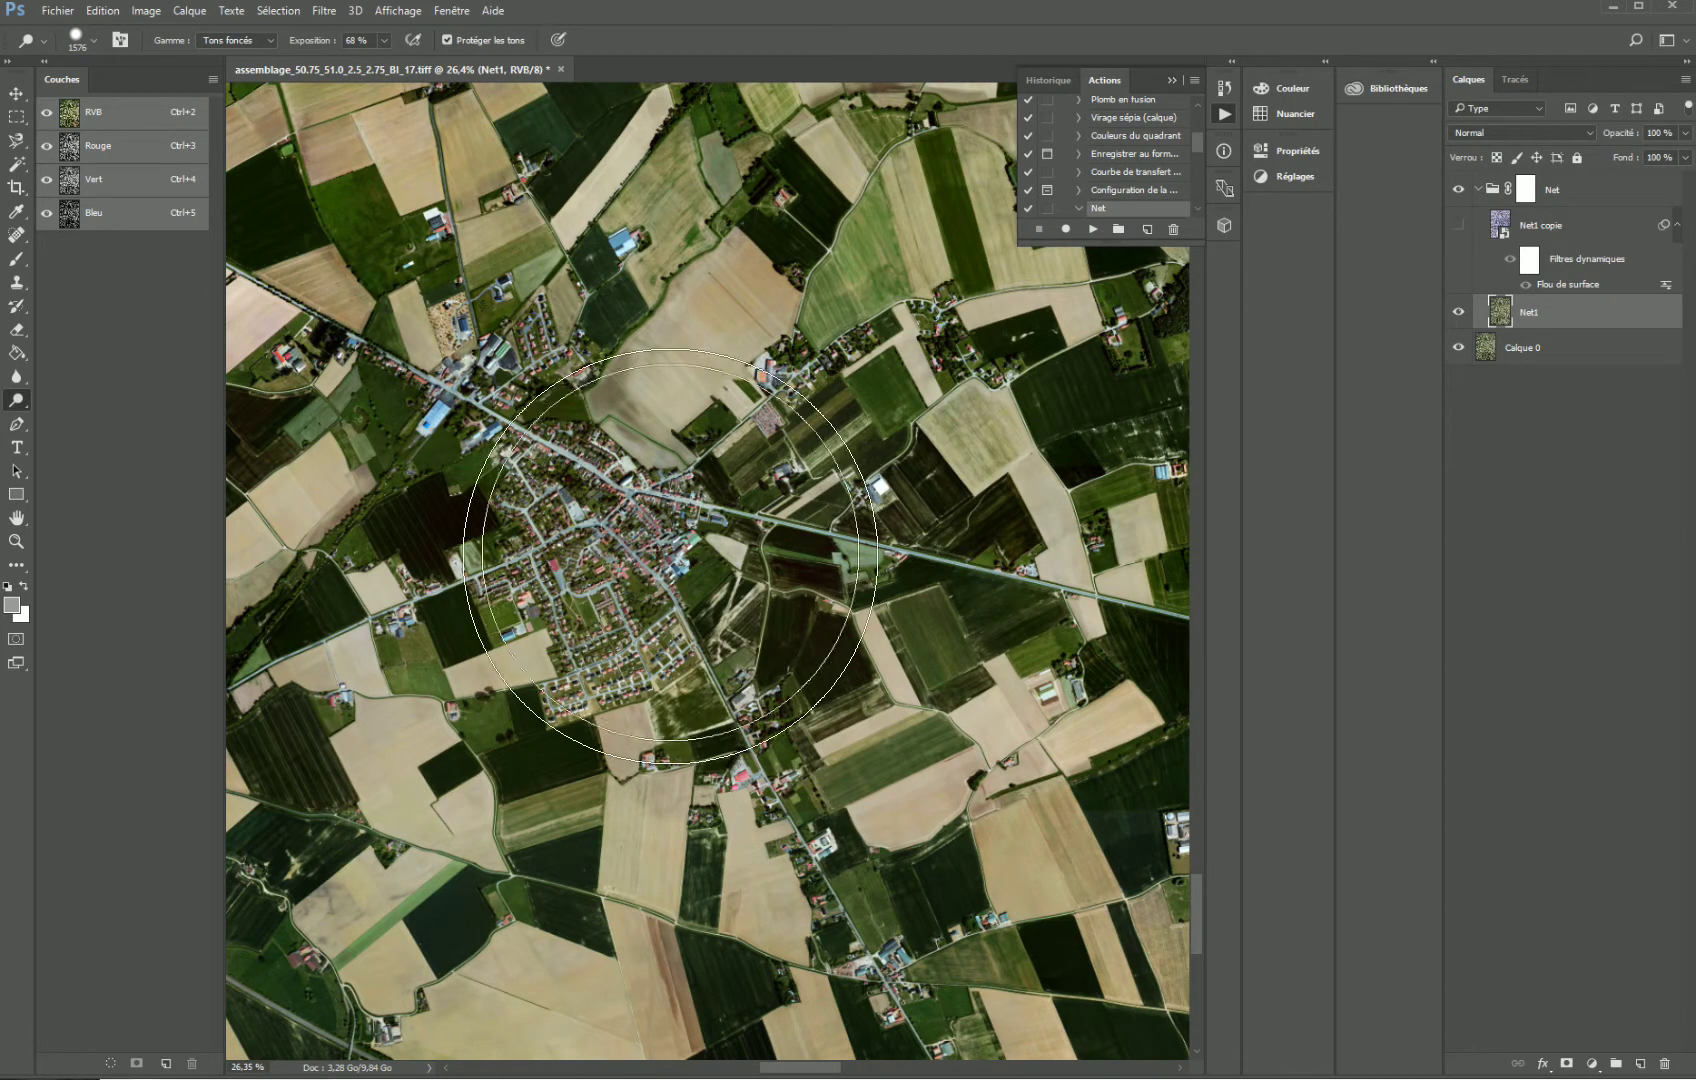
mouse_move(630, 557)
mouse_down()
mouse_move(648, 562)
mouse_move(560, 537)
mouse_up()
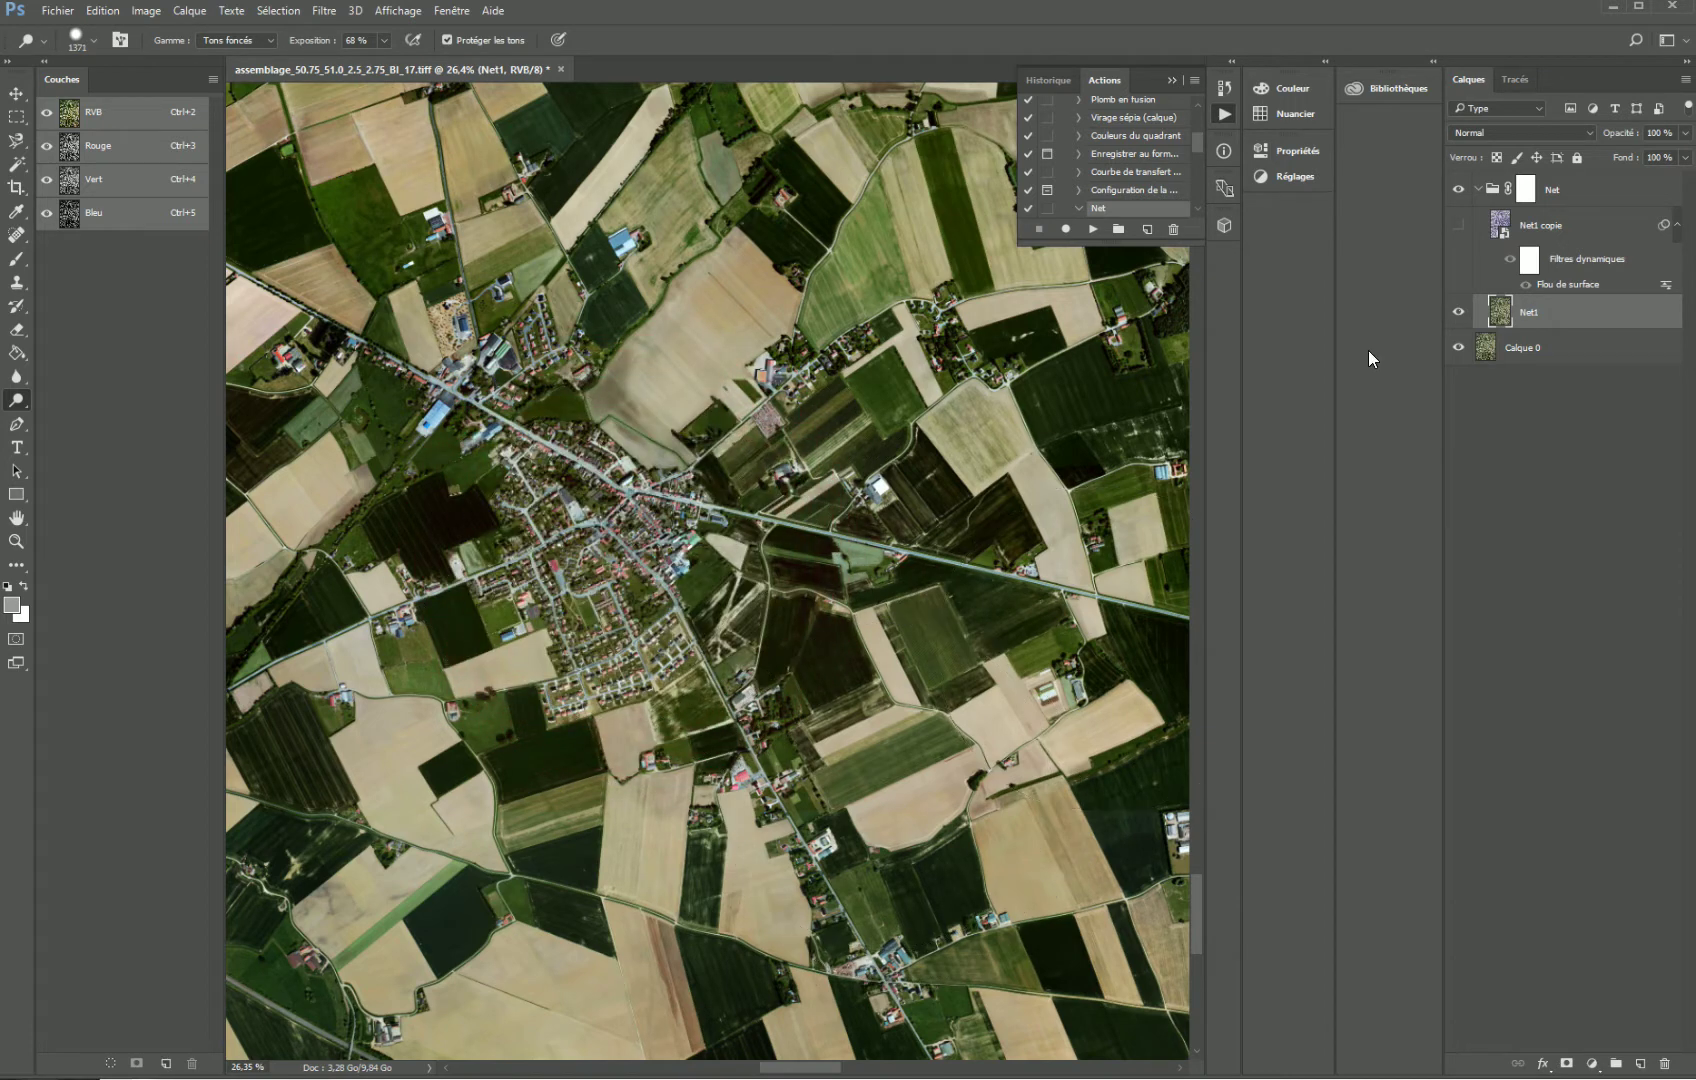
- Check the lightened village area by comparing it with and without the Net1 copie, Net1 and Calque 0 layers
click(1458, 225)
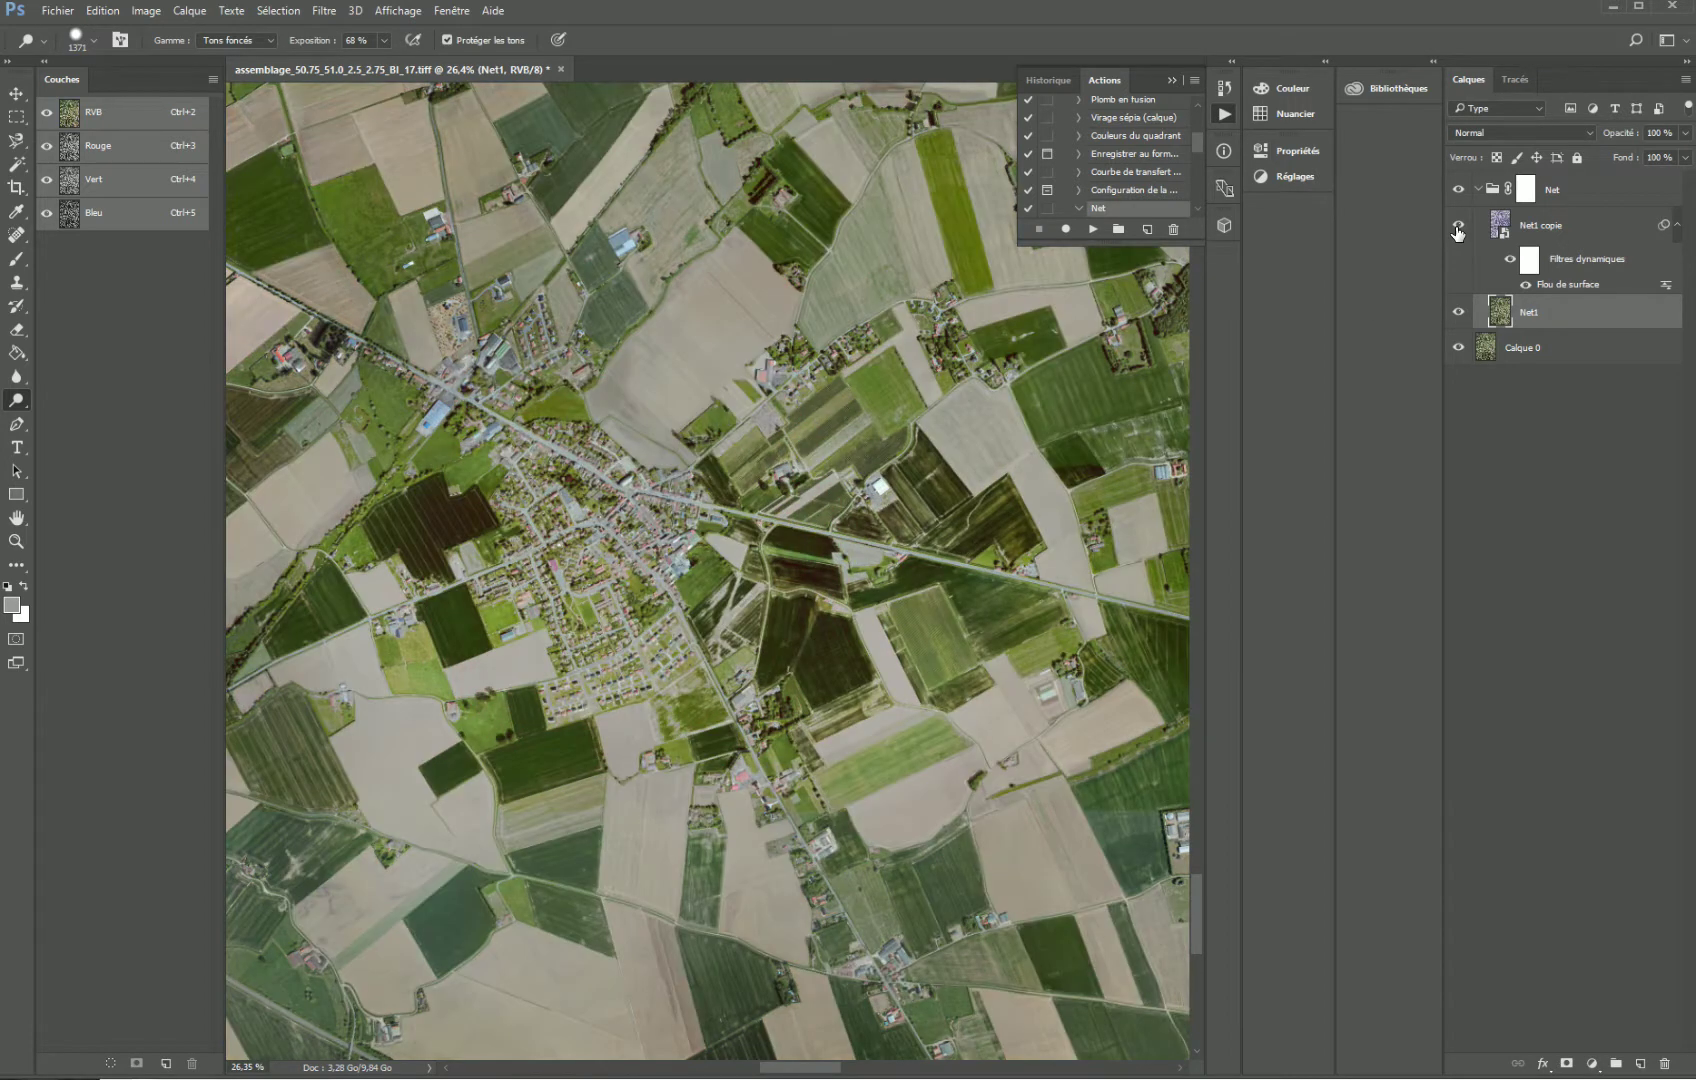
click(1458, 225)
click(1458, 225)
click(1458, 225)
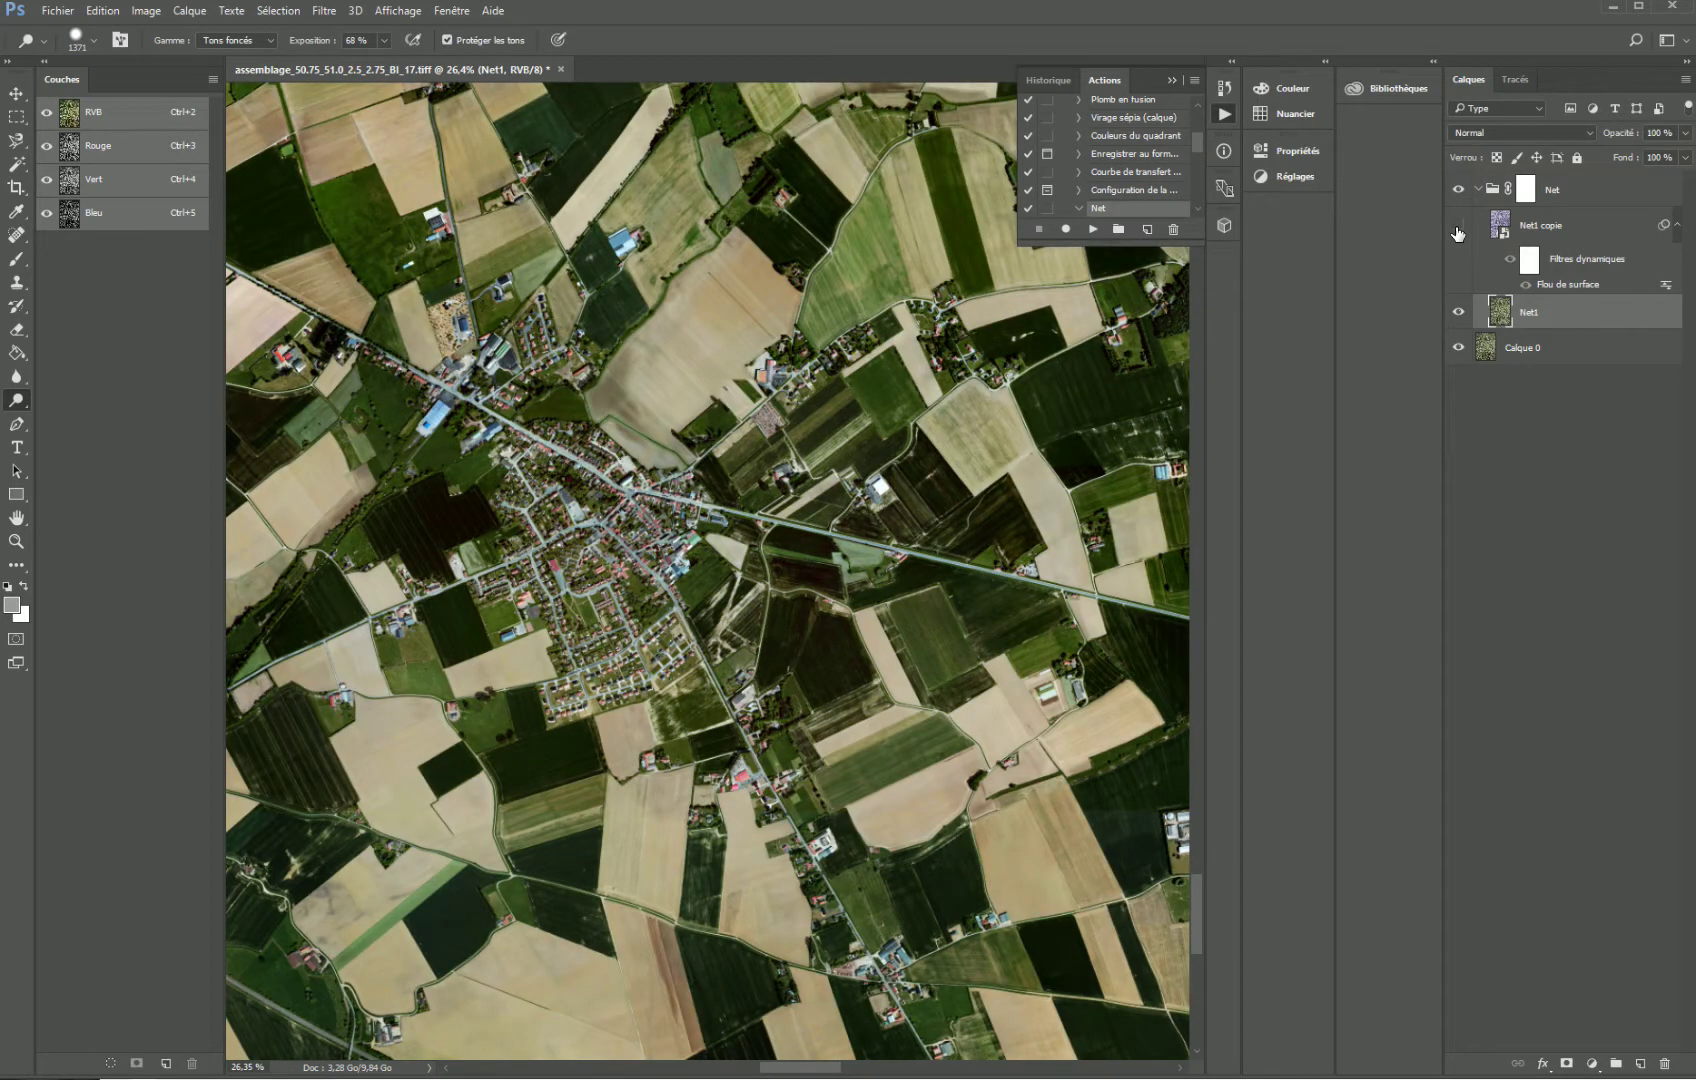
click(1458, 226)
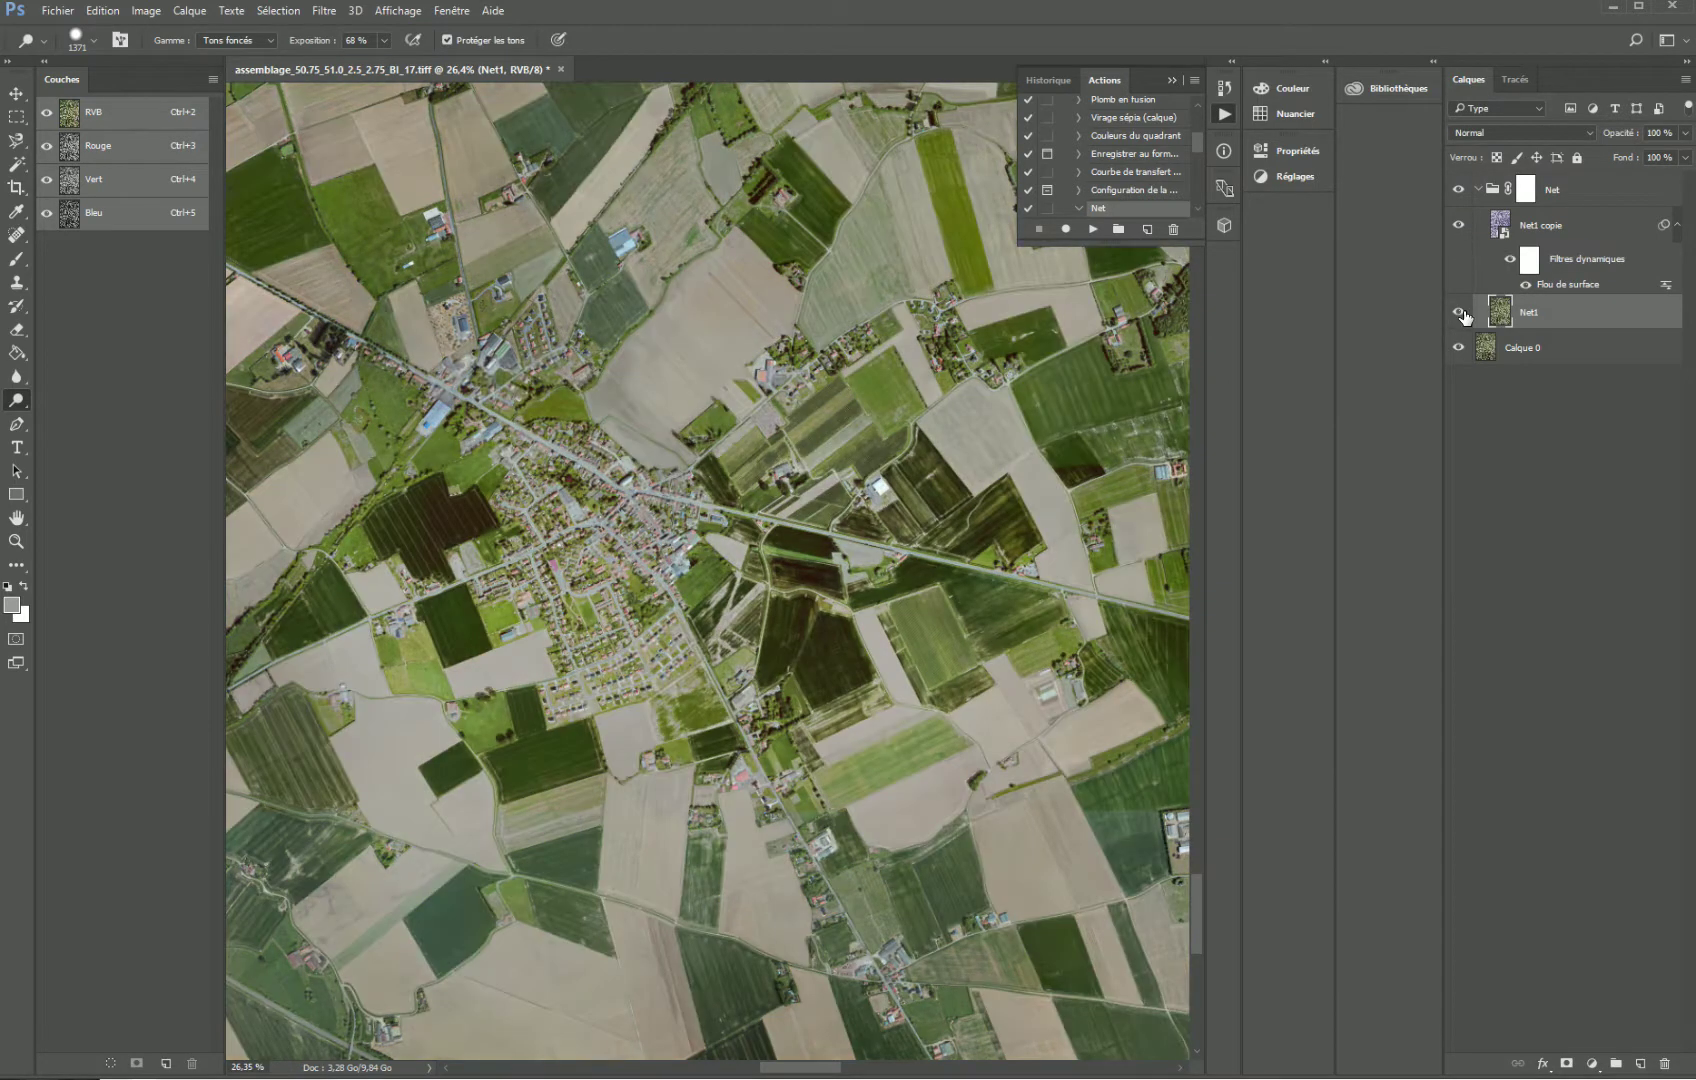
click(1459, 312)
click(1459, 312)
click(1458, 347)
click(1458, 347)
click(1458, 226)
- Examine the whole image and its northern fields for unevenly dark areas
right_click(975, 740)
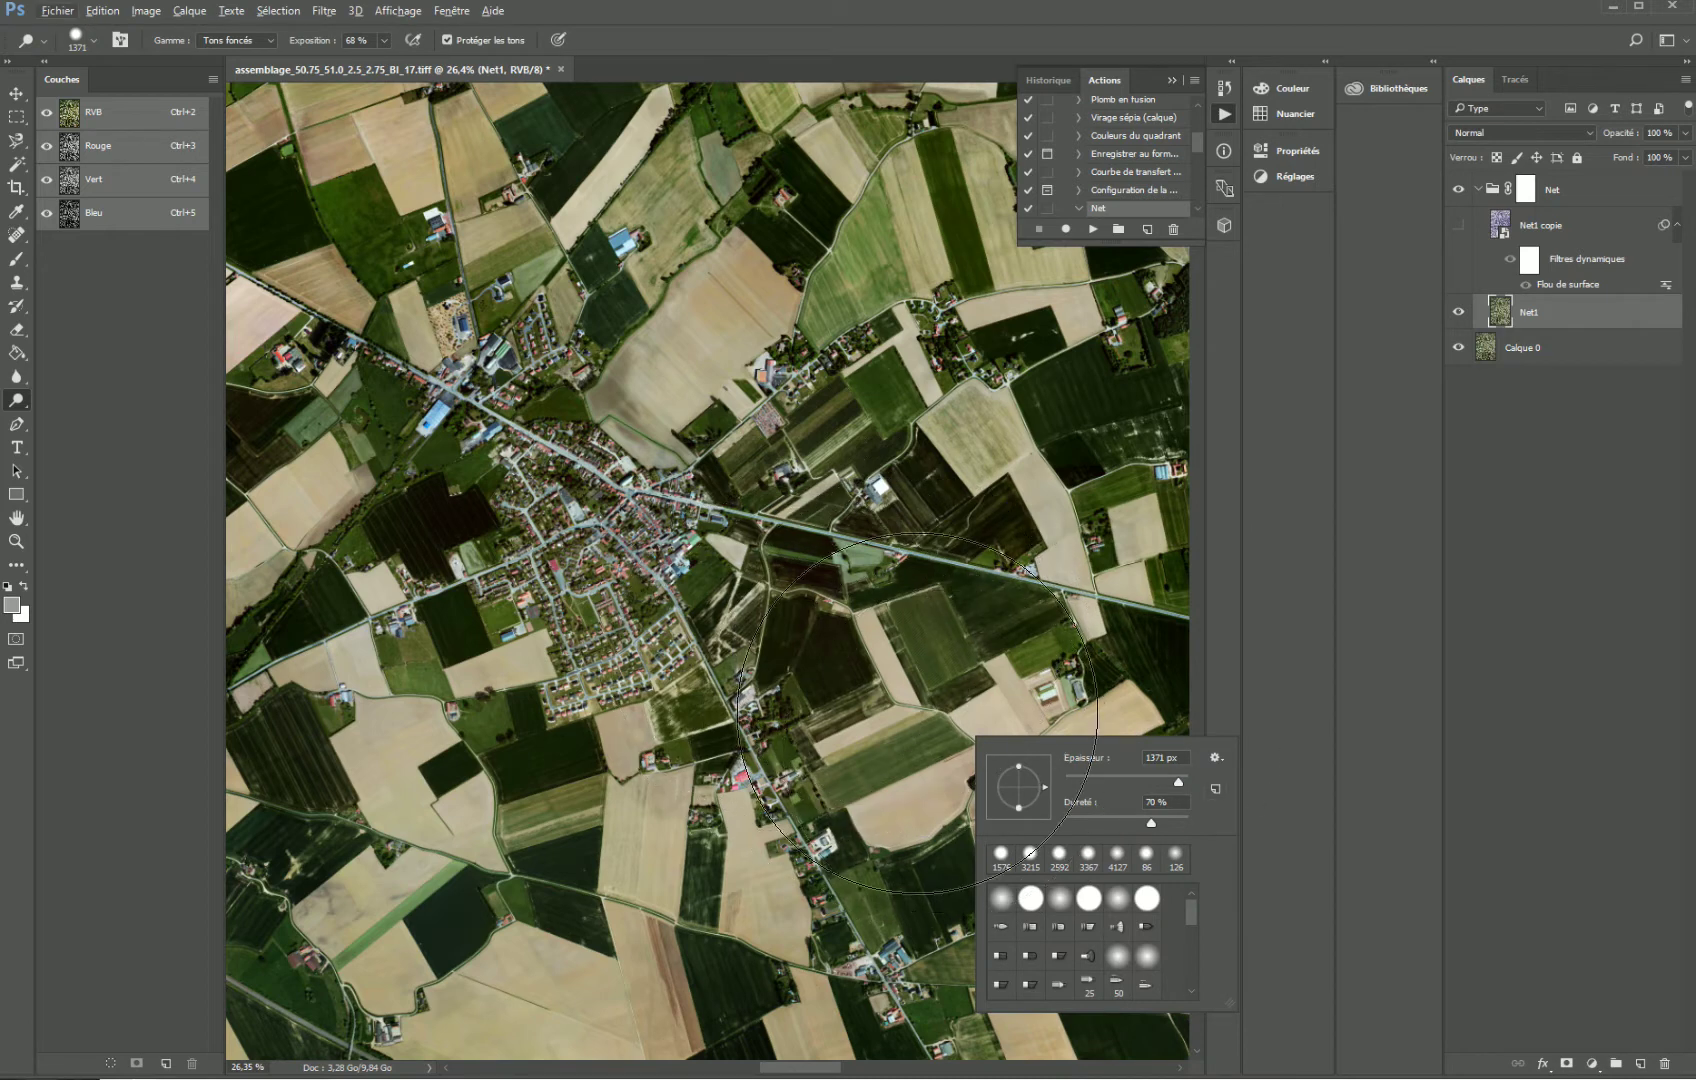
click(8, 408)
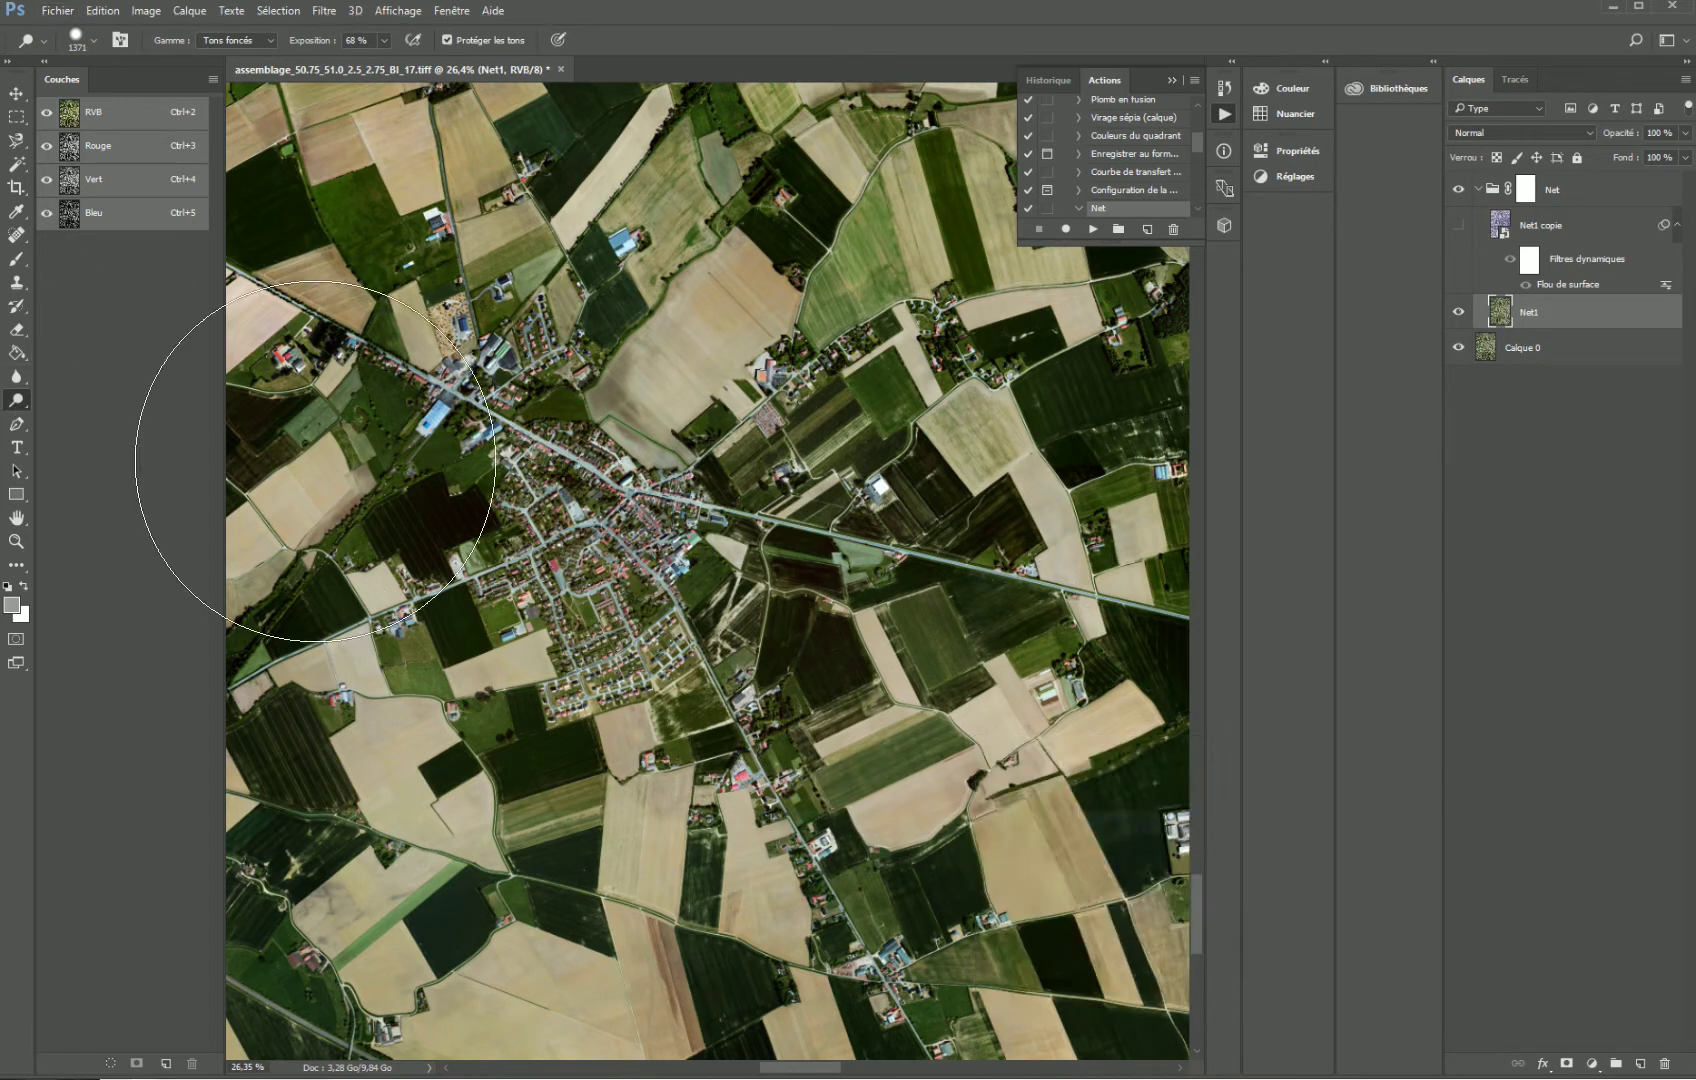
key(z)
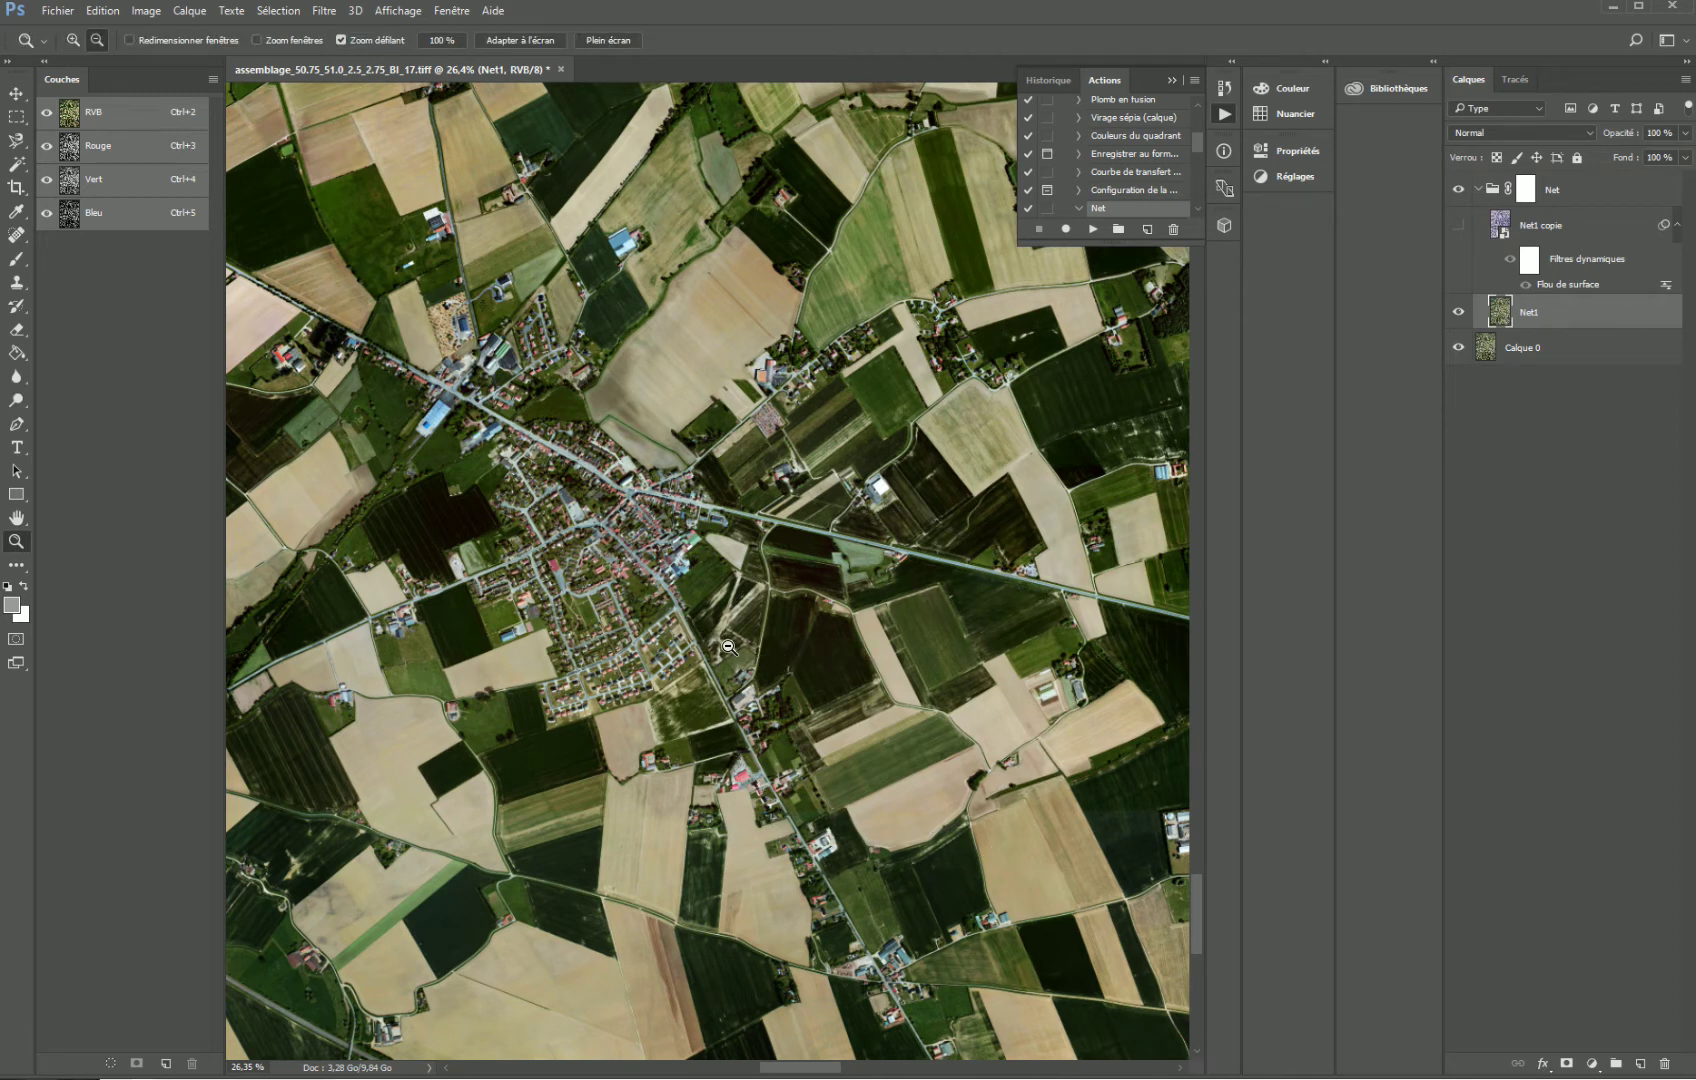
key(alt)
drag(750, 680, 736, 563)
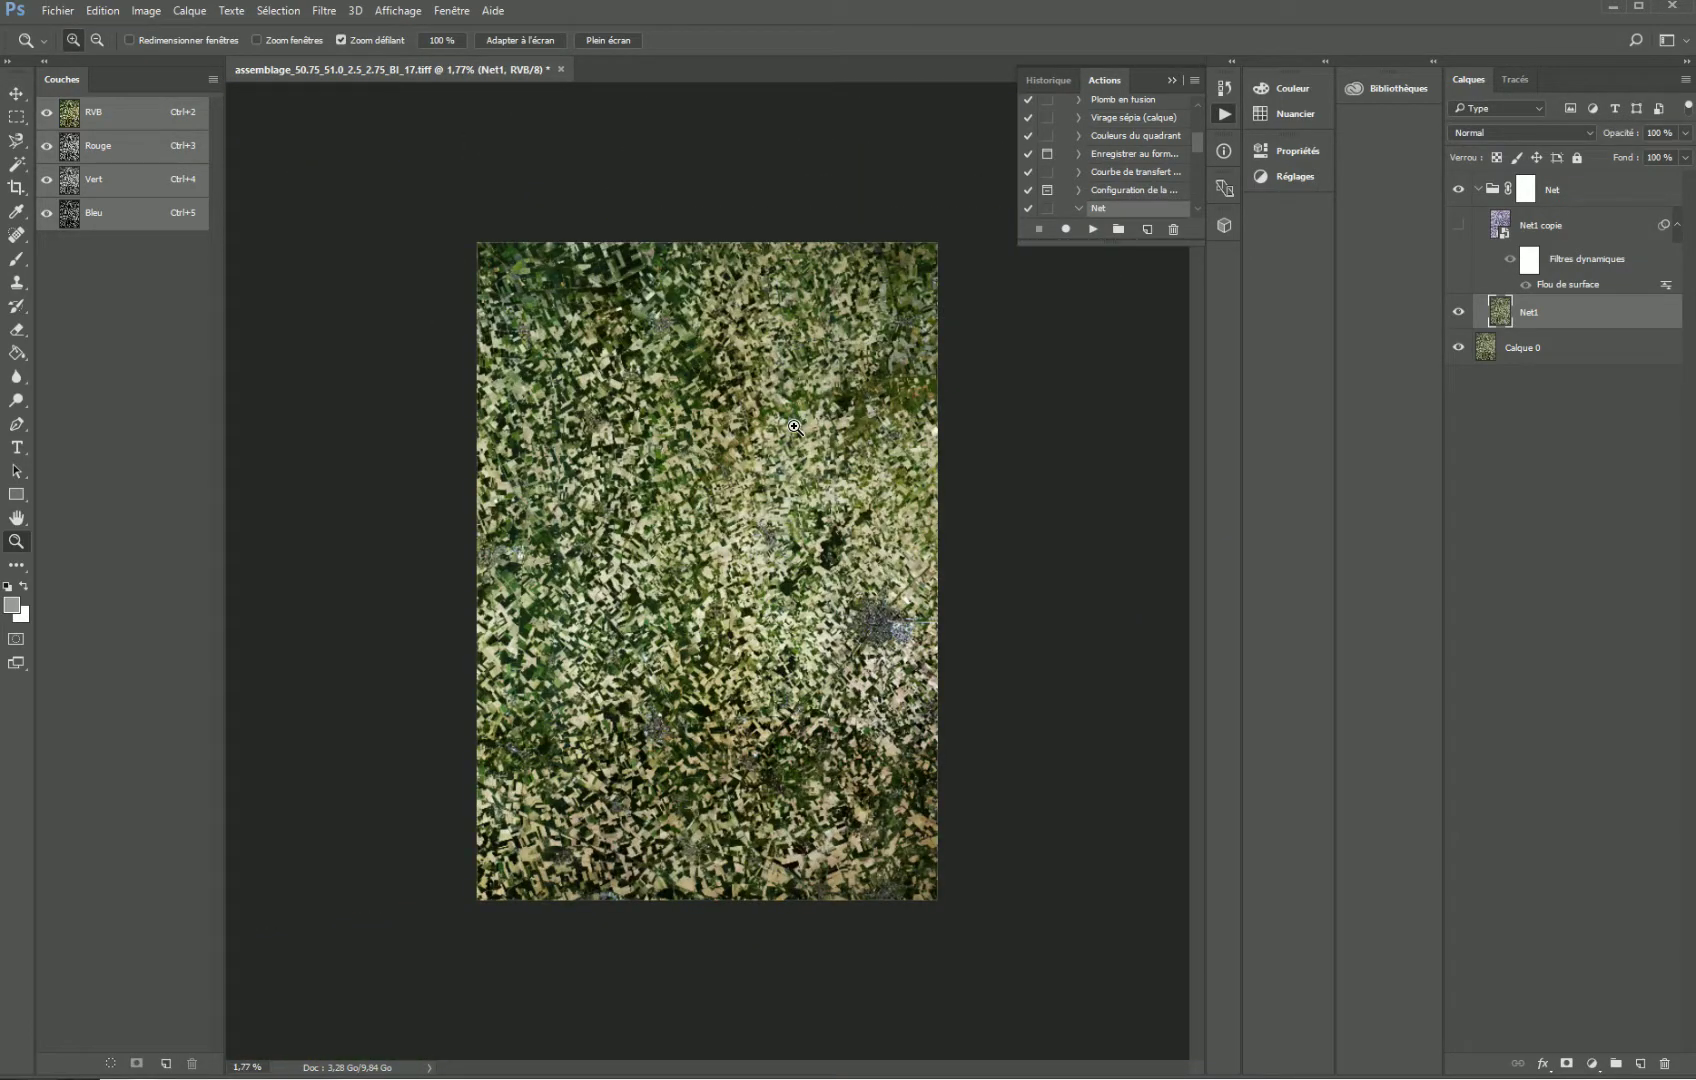
key(alt)
drag(634, 380, 705, 413)
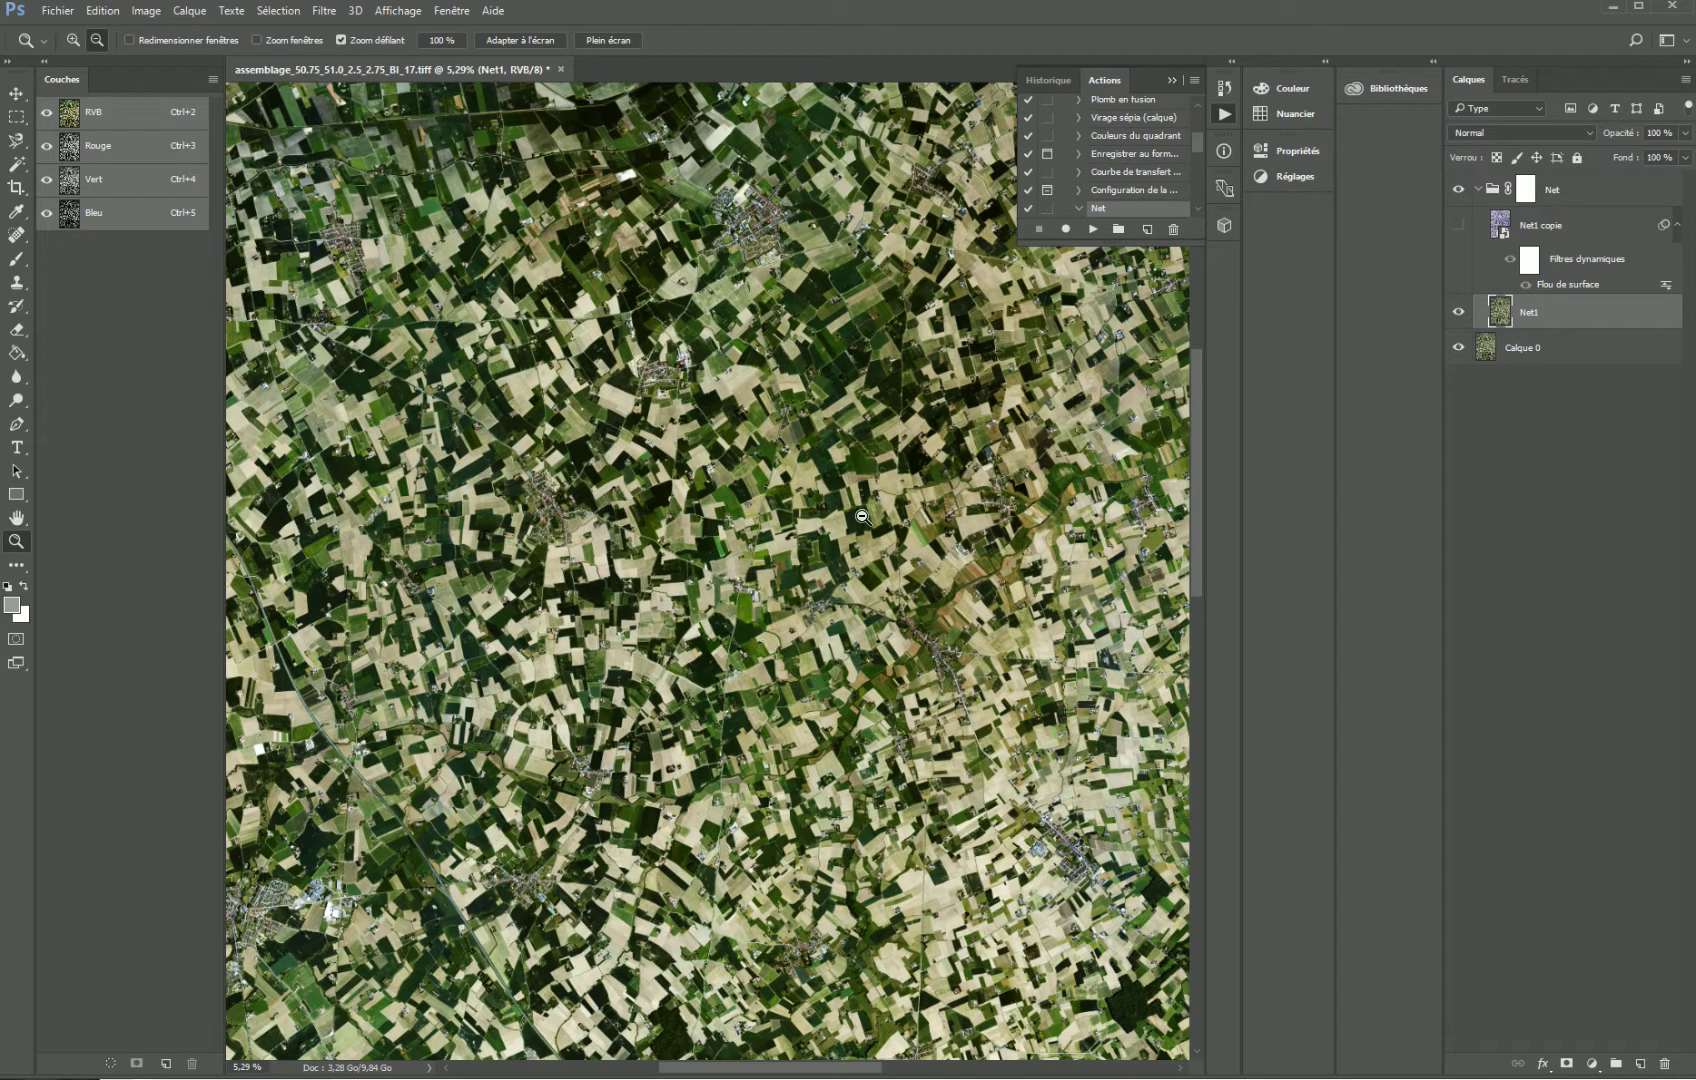
key(alt)
drag(763, 745, 753, 852)
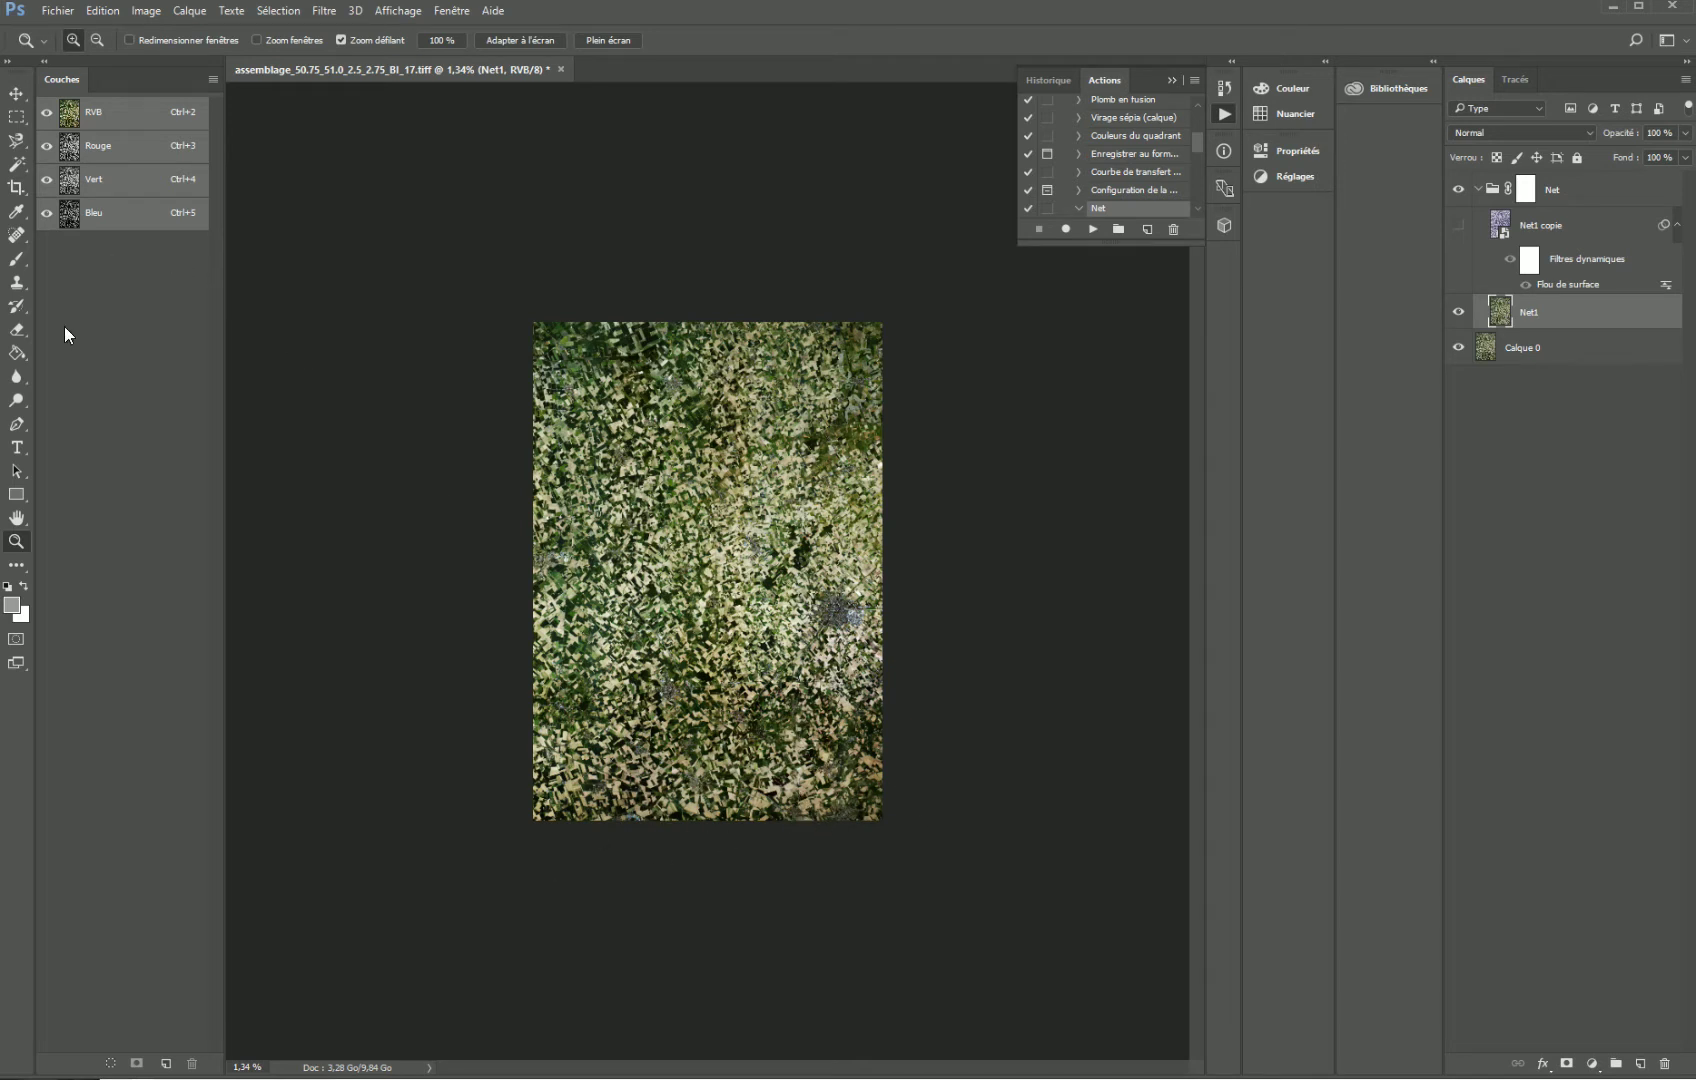
- Lighten the dark southern part of Net1 with the Dodge tool, enlarging the brush to 5000 px
click(18, 403)
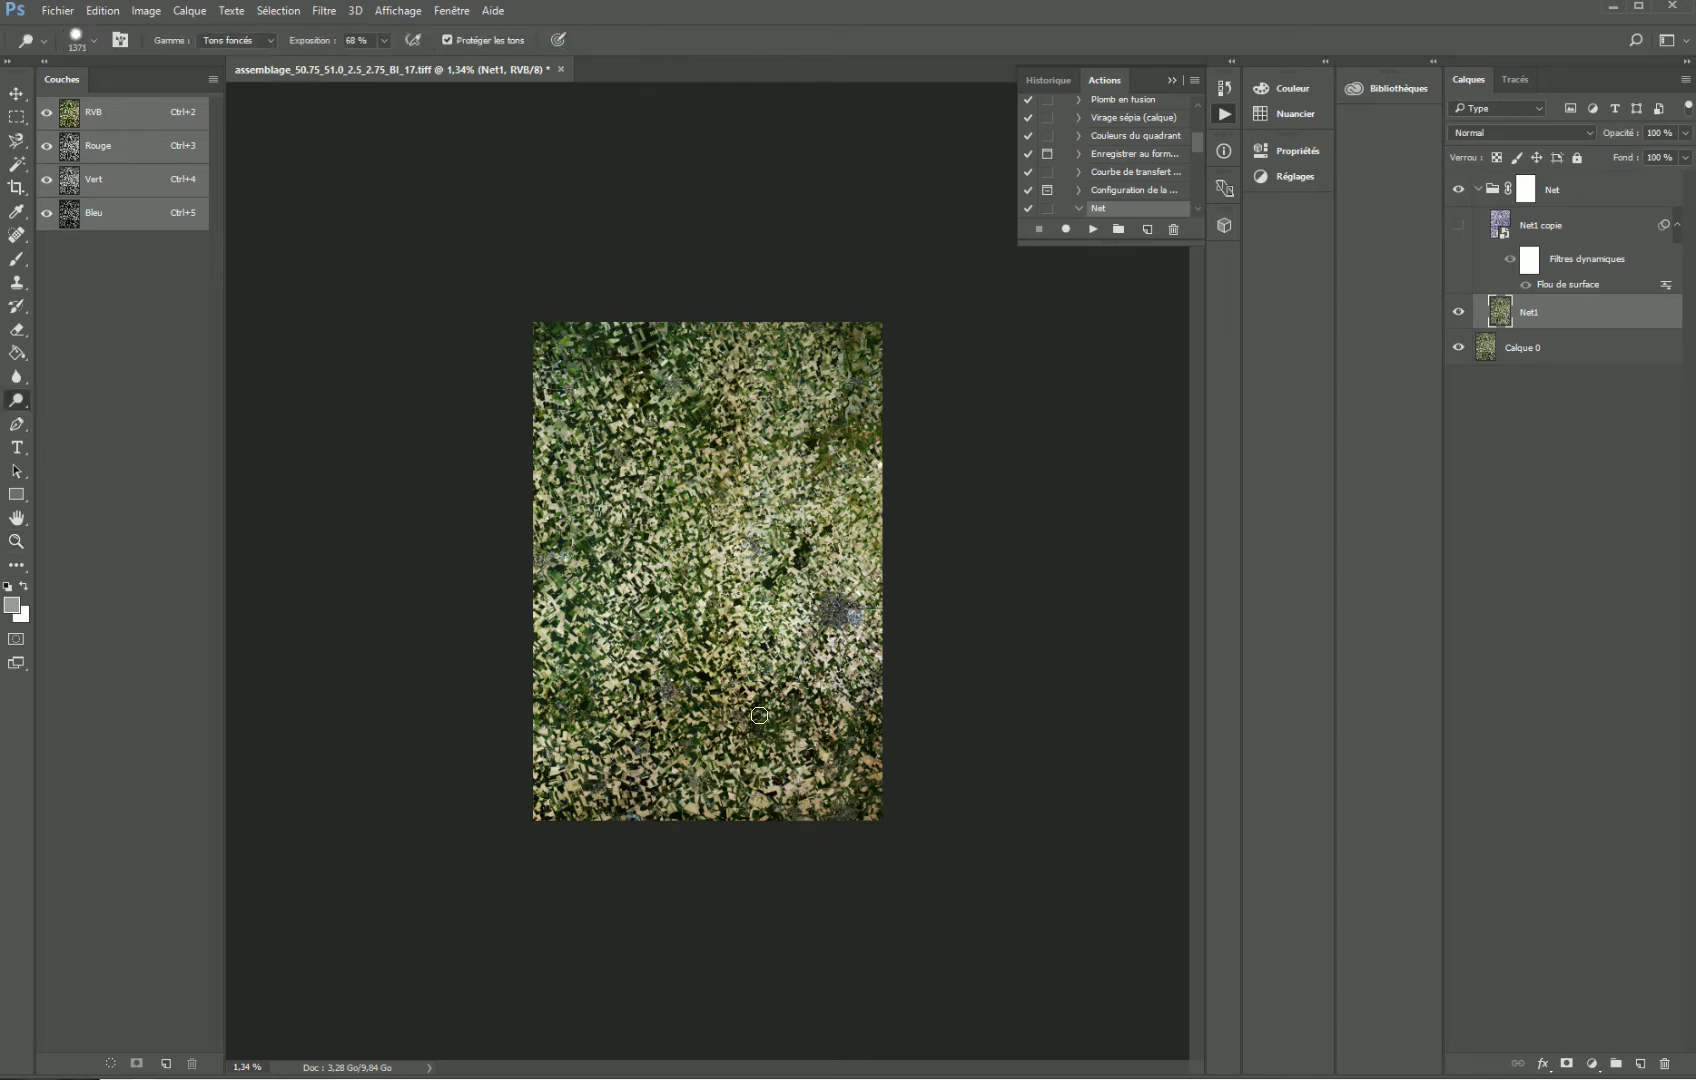
mouse_move(757, 715)
mouse_down()
mouse_move(812, 735)
mouse_move(750, 774)
mouse_move(910, 776)
mouse_move(804, 785)
mouse_up()
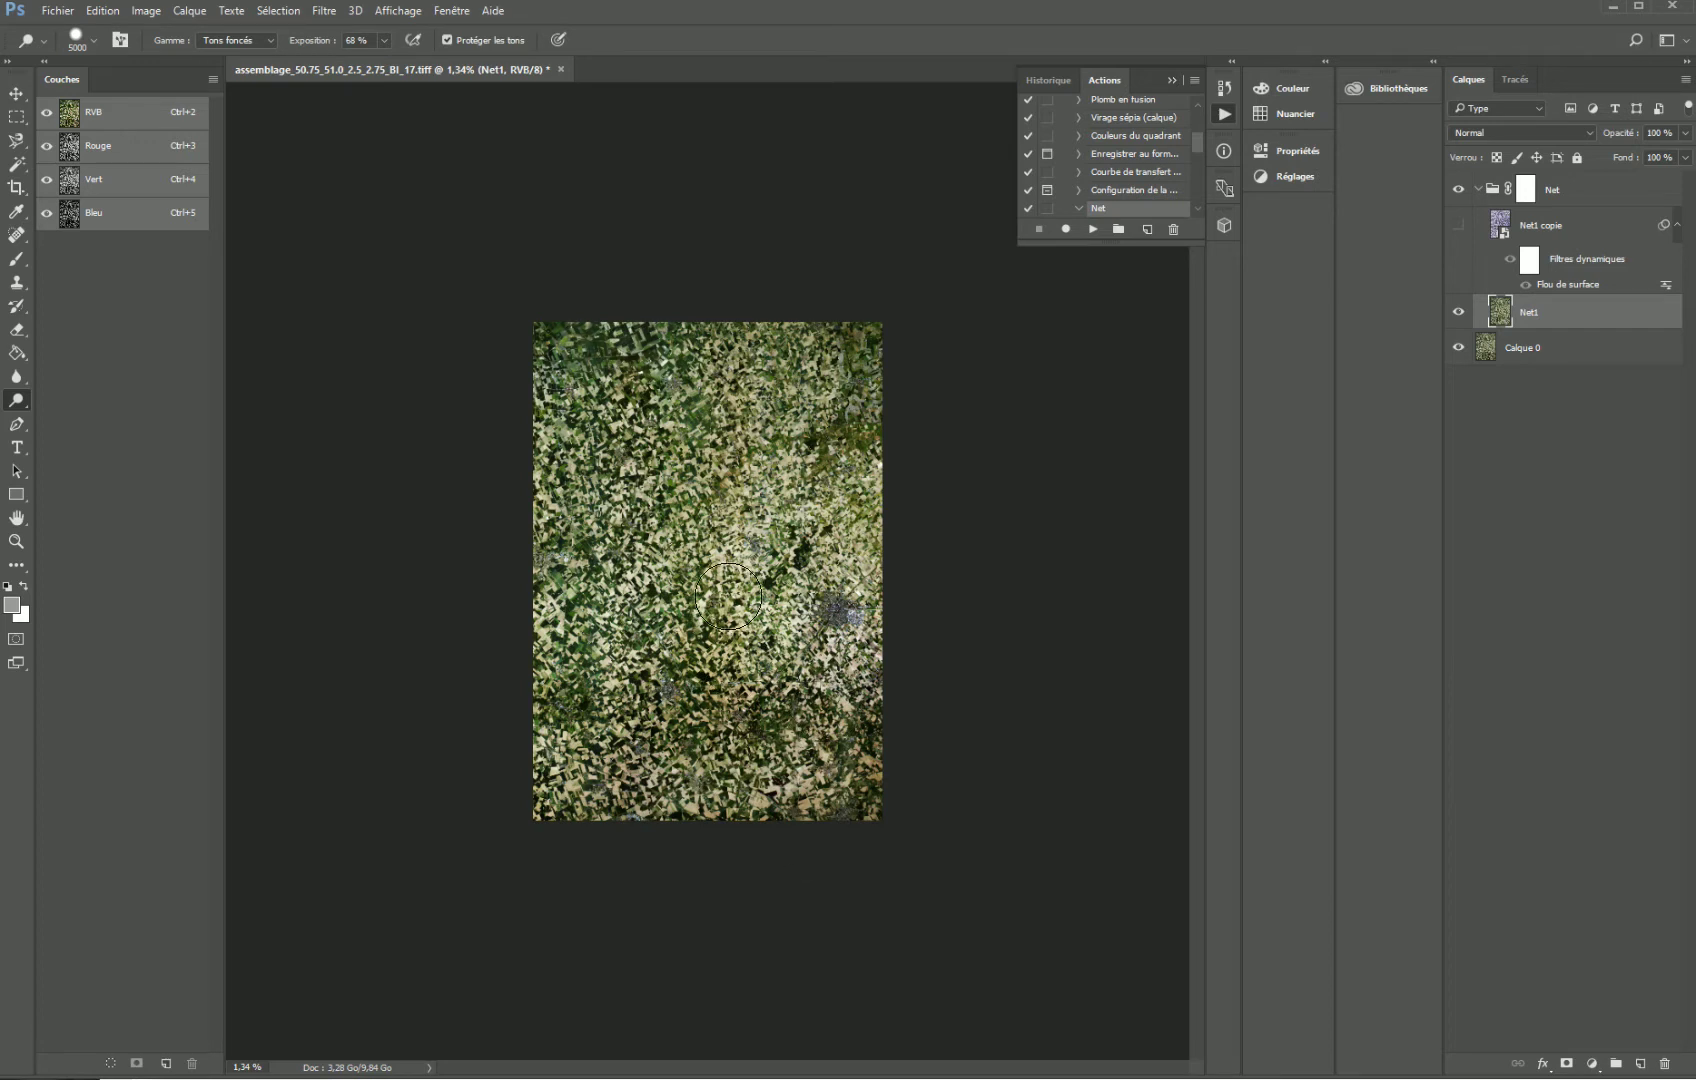
key(z)
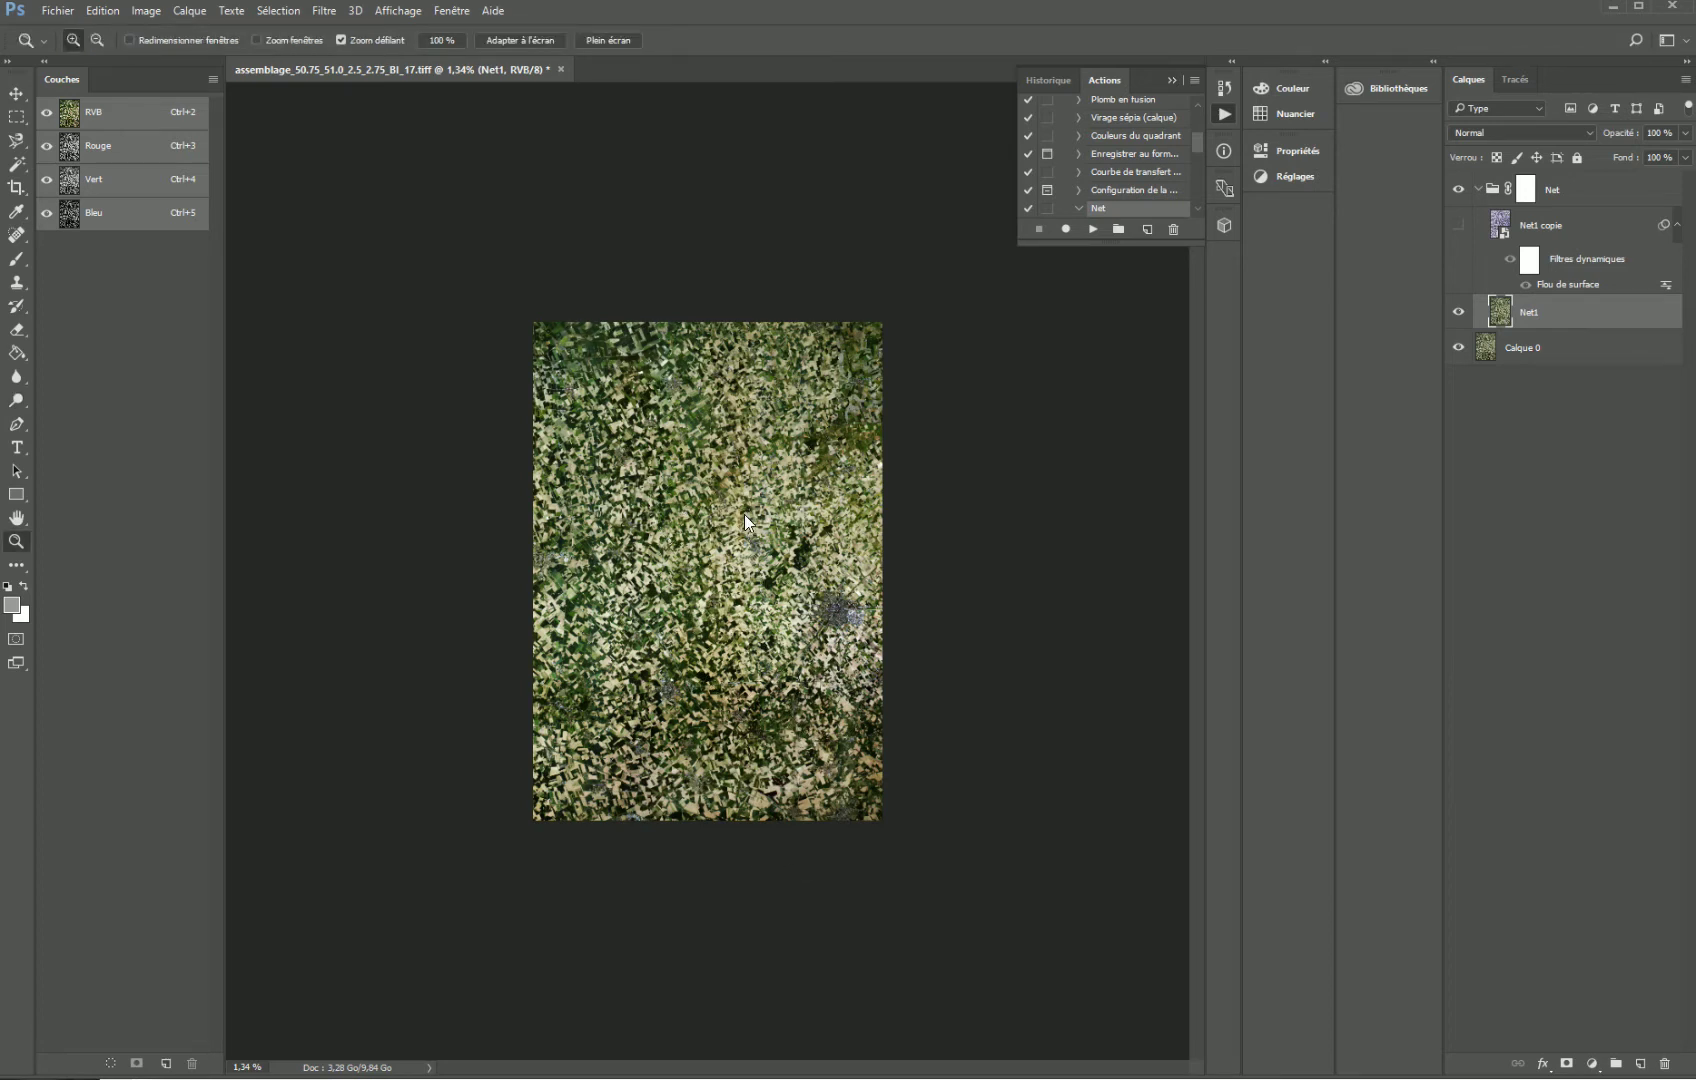
- Compare the whole image with and without the Net1 copie layer to check the overall brightness
right_click(686, 516)
click(1472, 224)
click(1459, 225)
click(1459, 225)
click(1459, 225)
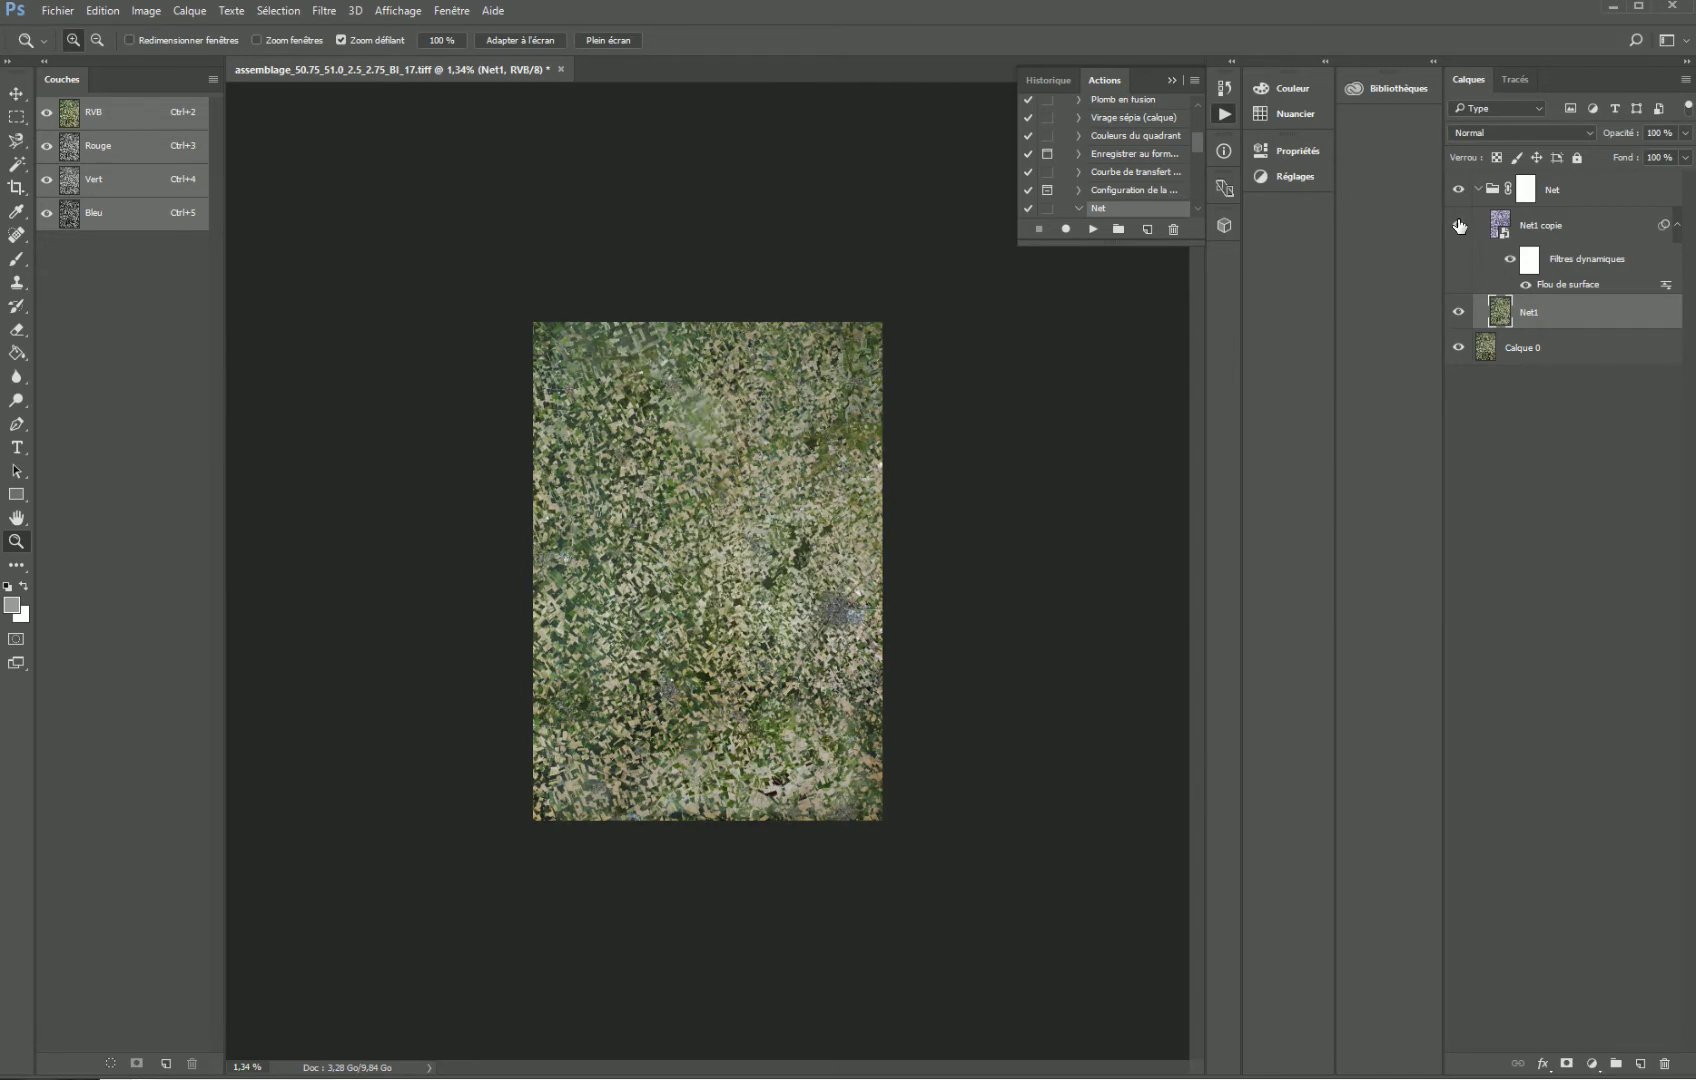
click(1459, 225)
click(1459, 225)
- Inspect the fields along the diagonal main road up close with and without the Net1 copie layer
drag(763, 518, 952, 522)
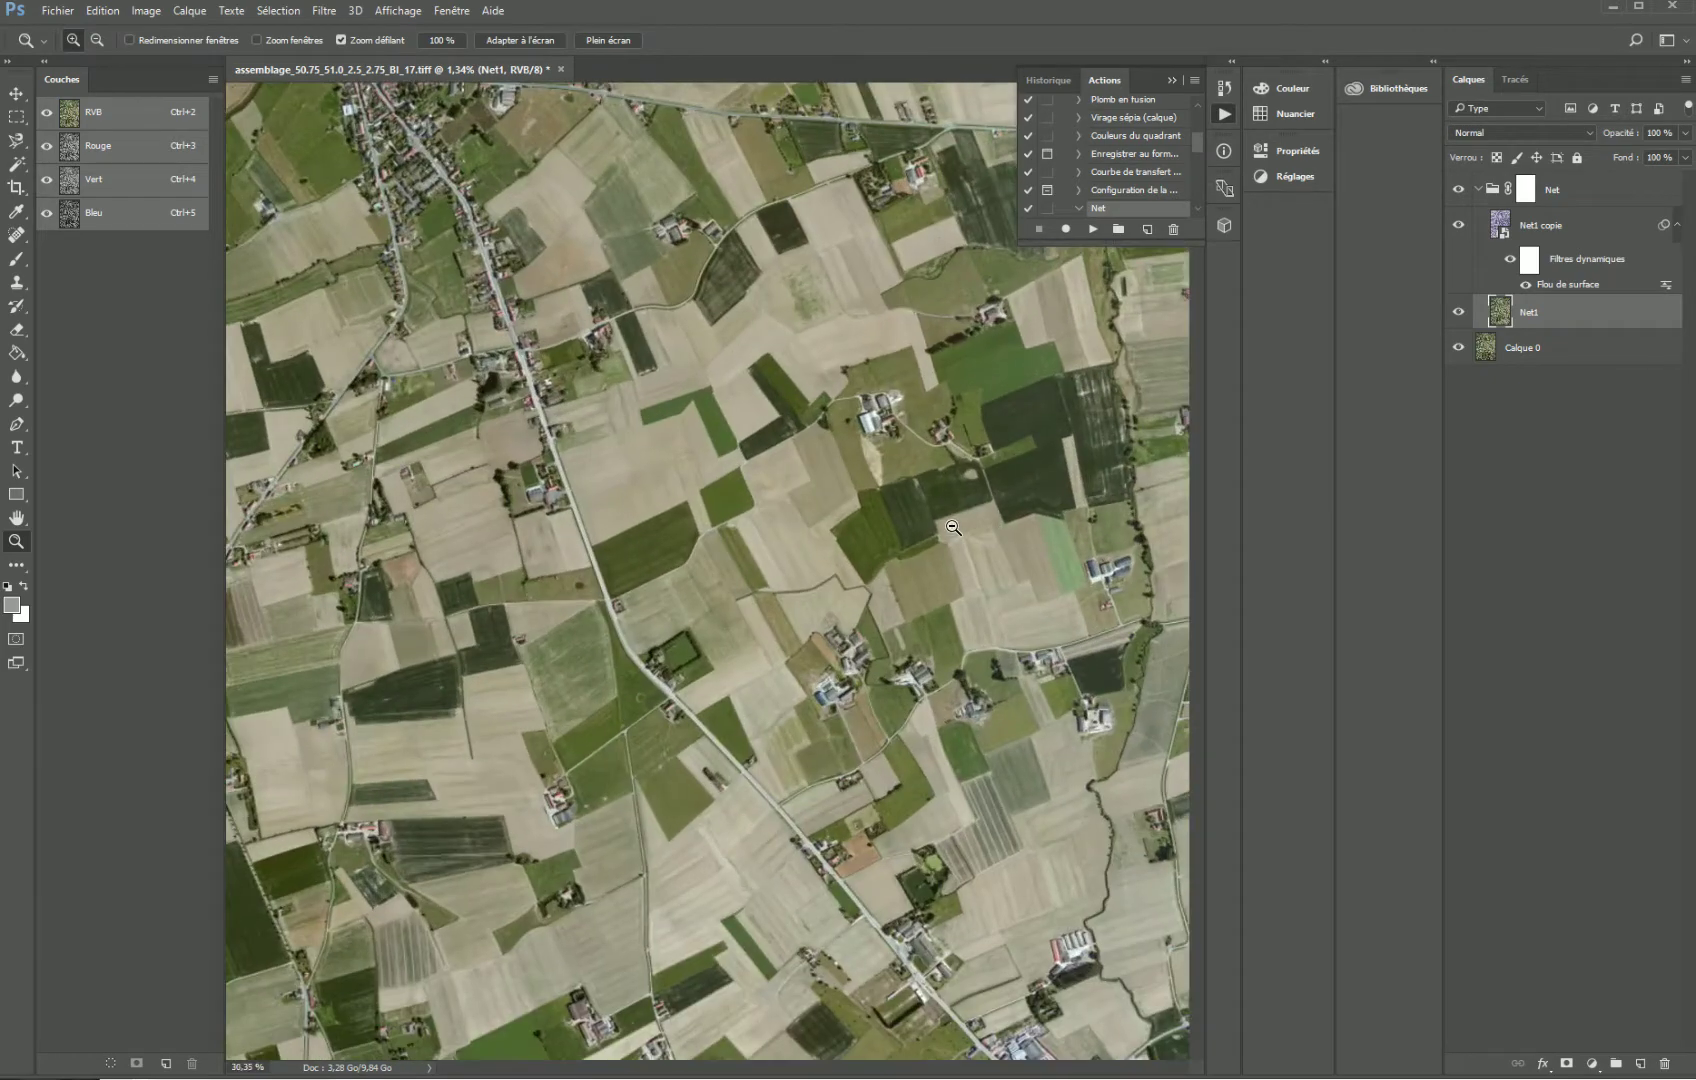
click(1459, 225)
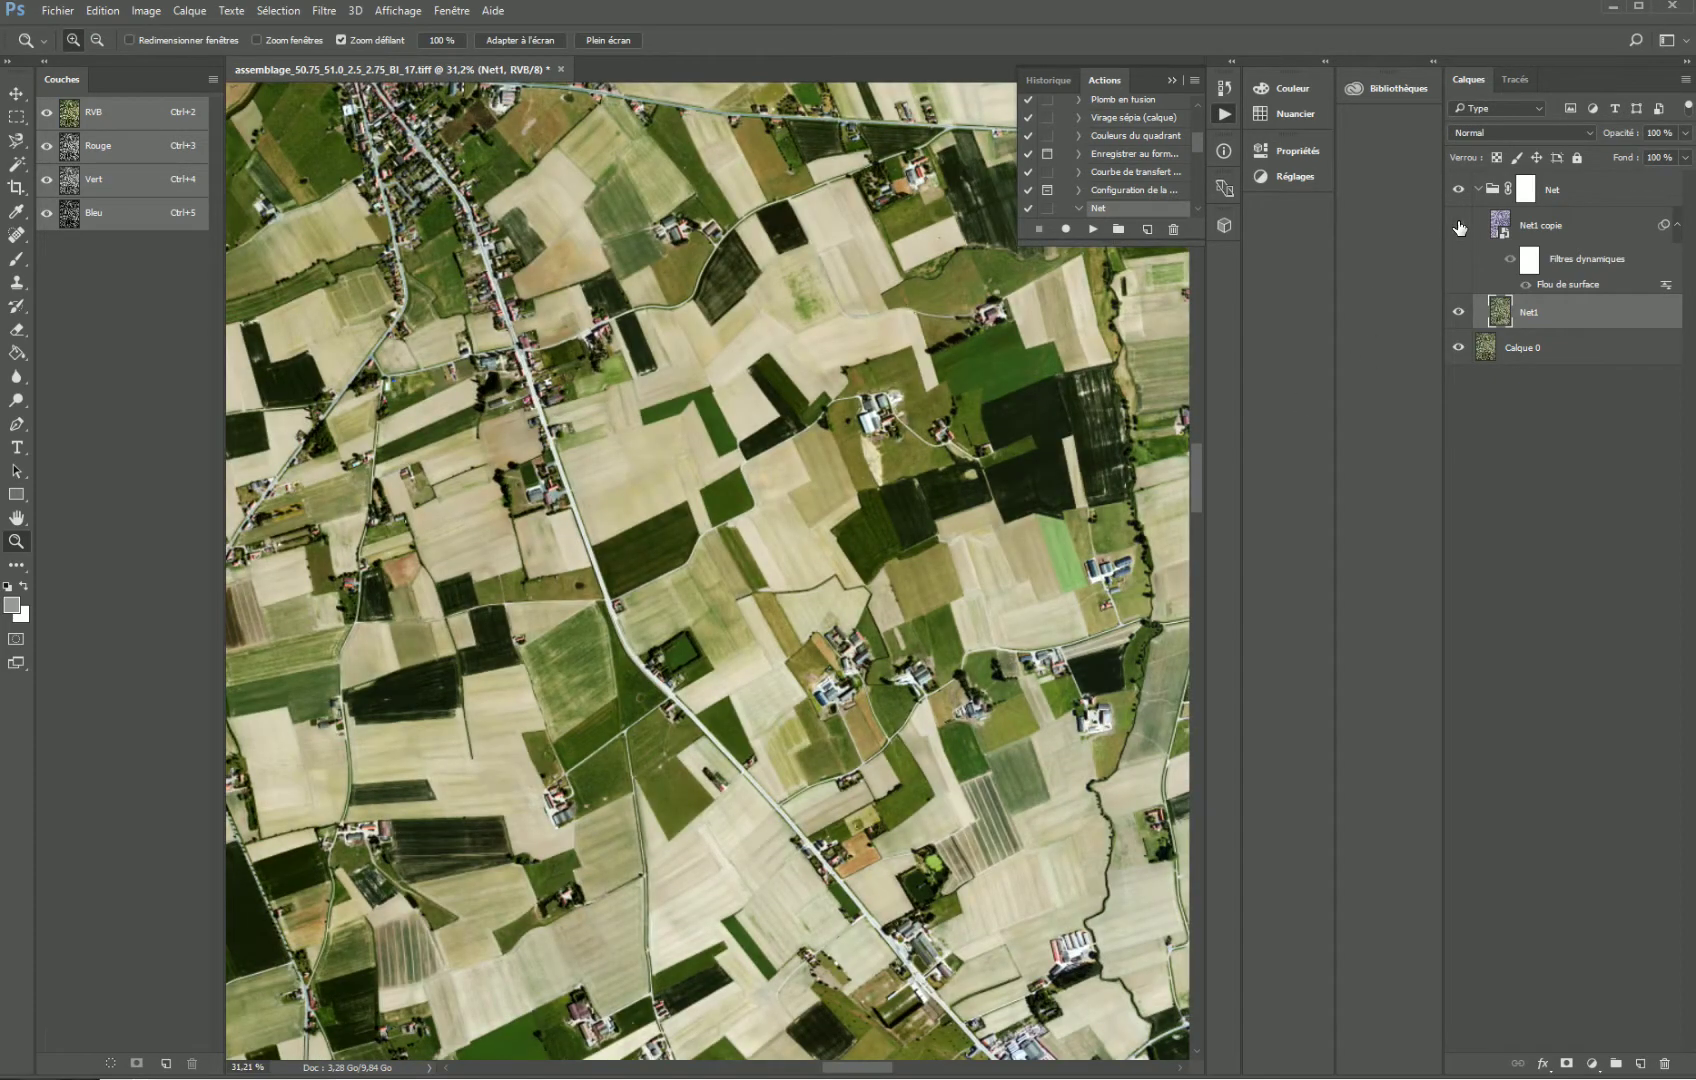
click(1459, 225)
click(1459, 225)
- Examine the village and its surrounding fields in detail, repeatedly comparing them with the Net1 copie layer shown and hidden
drag(440, 194, 551, 194)
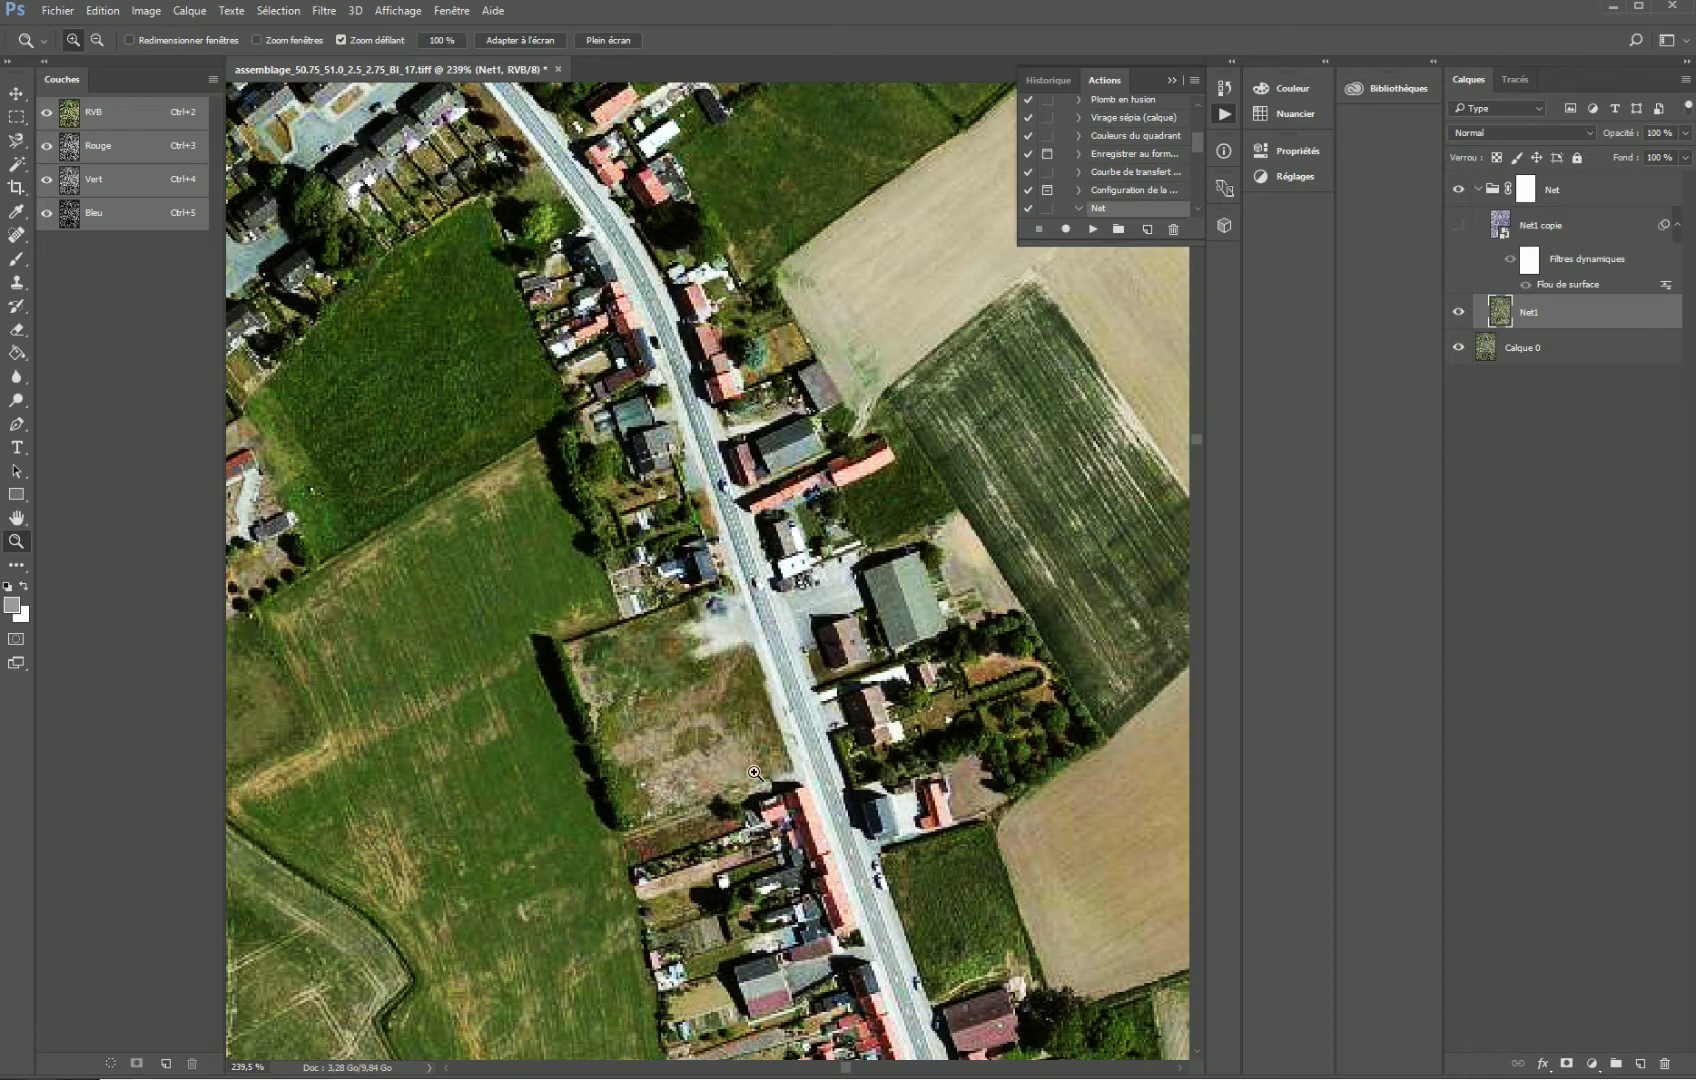
drag(816, 654, 746, 651)
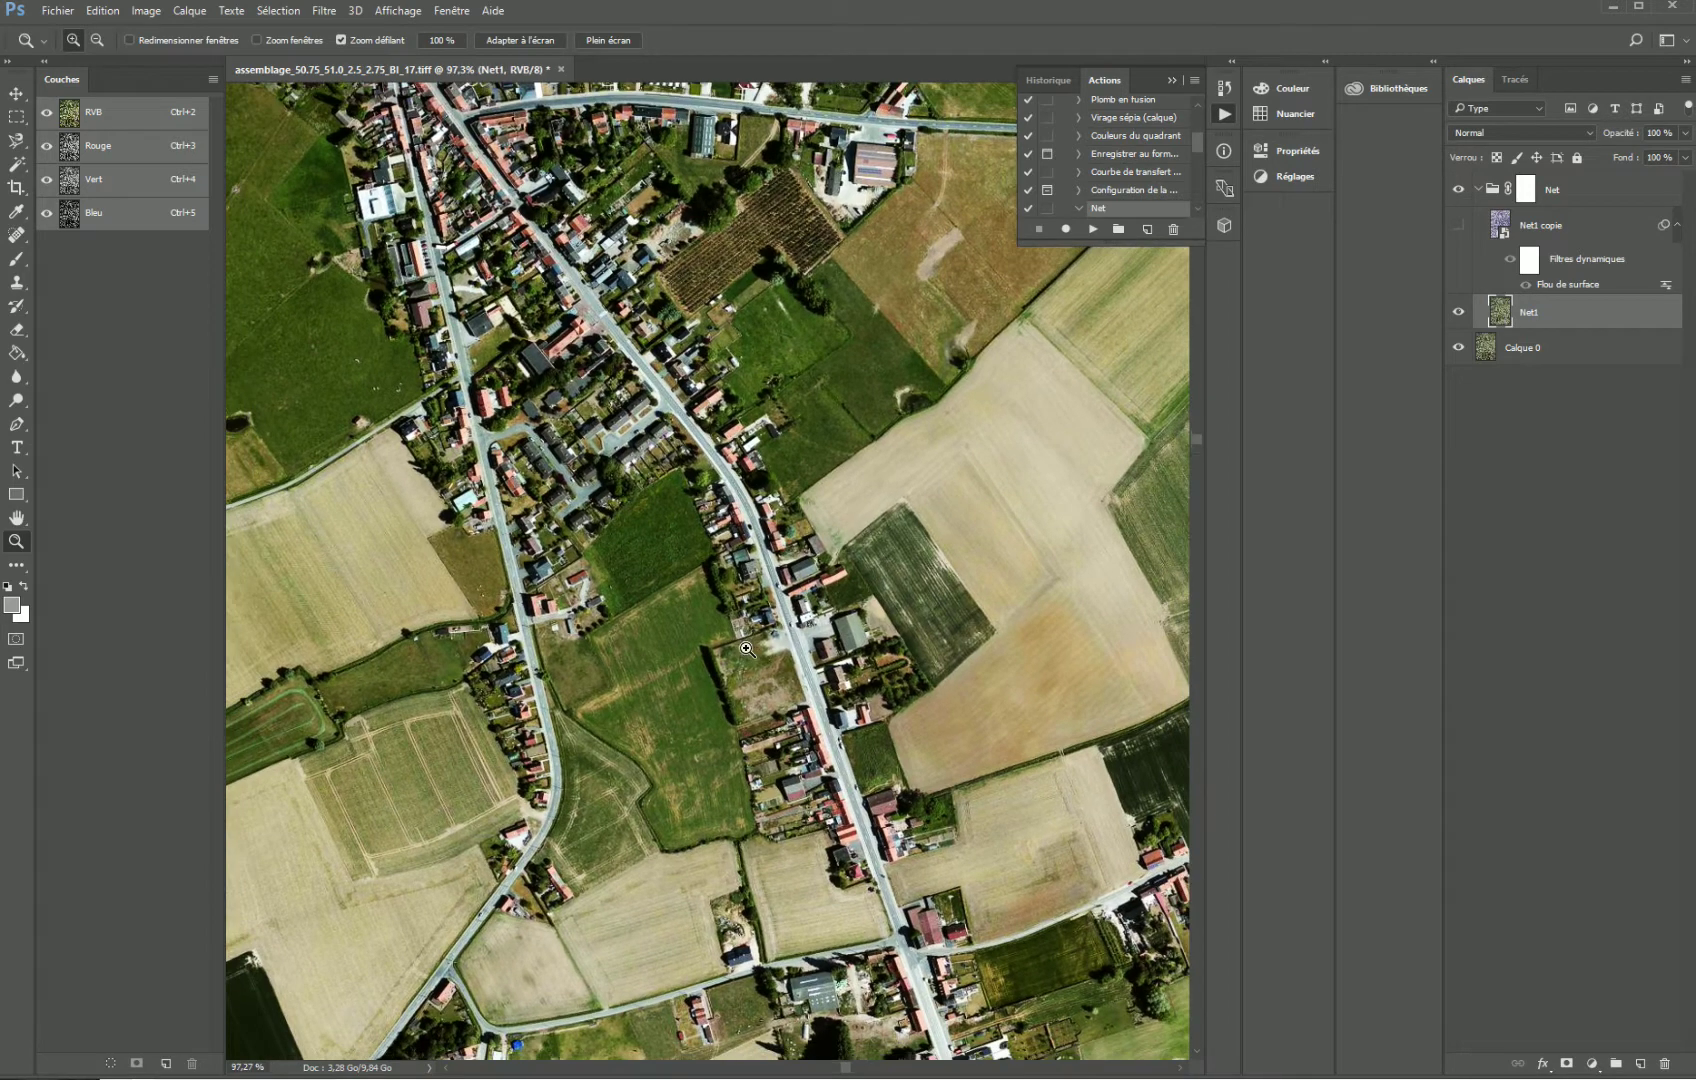
click(1459, 227)
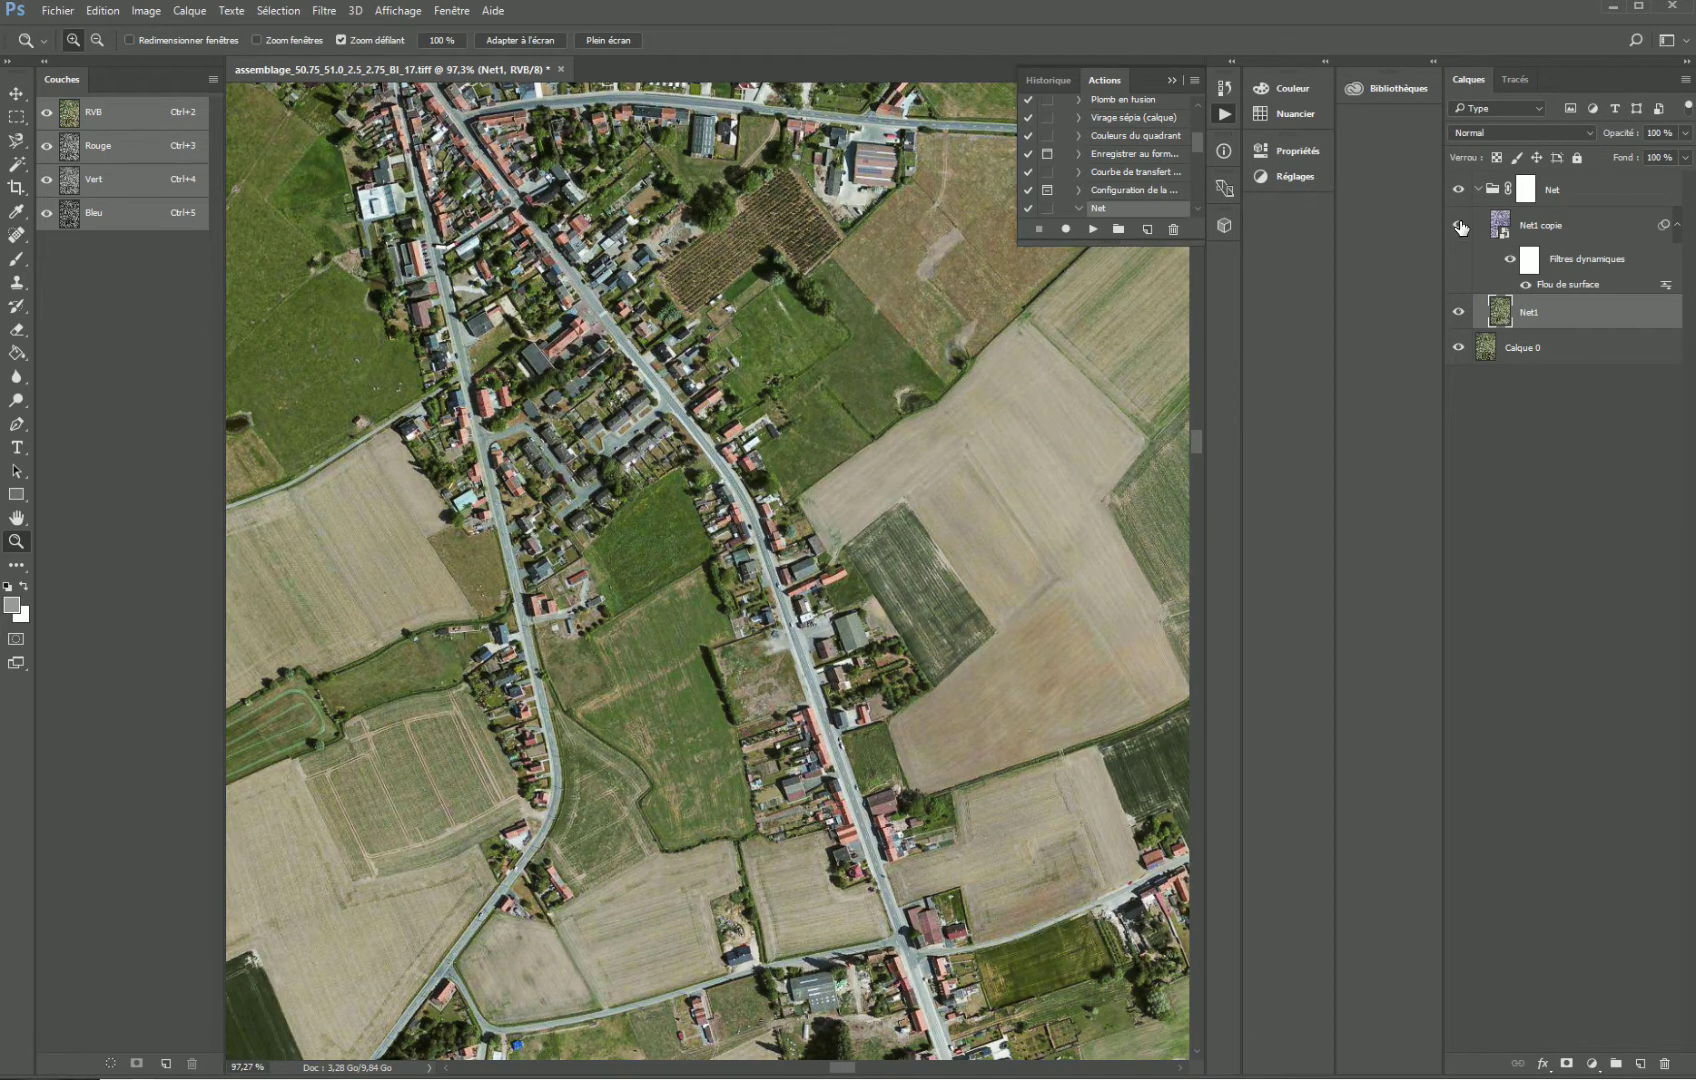
click(1459, 227)
click(1459, 227)
click(1459, 227)
click(1459, 227)
click(1459, 227)
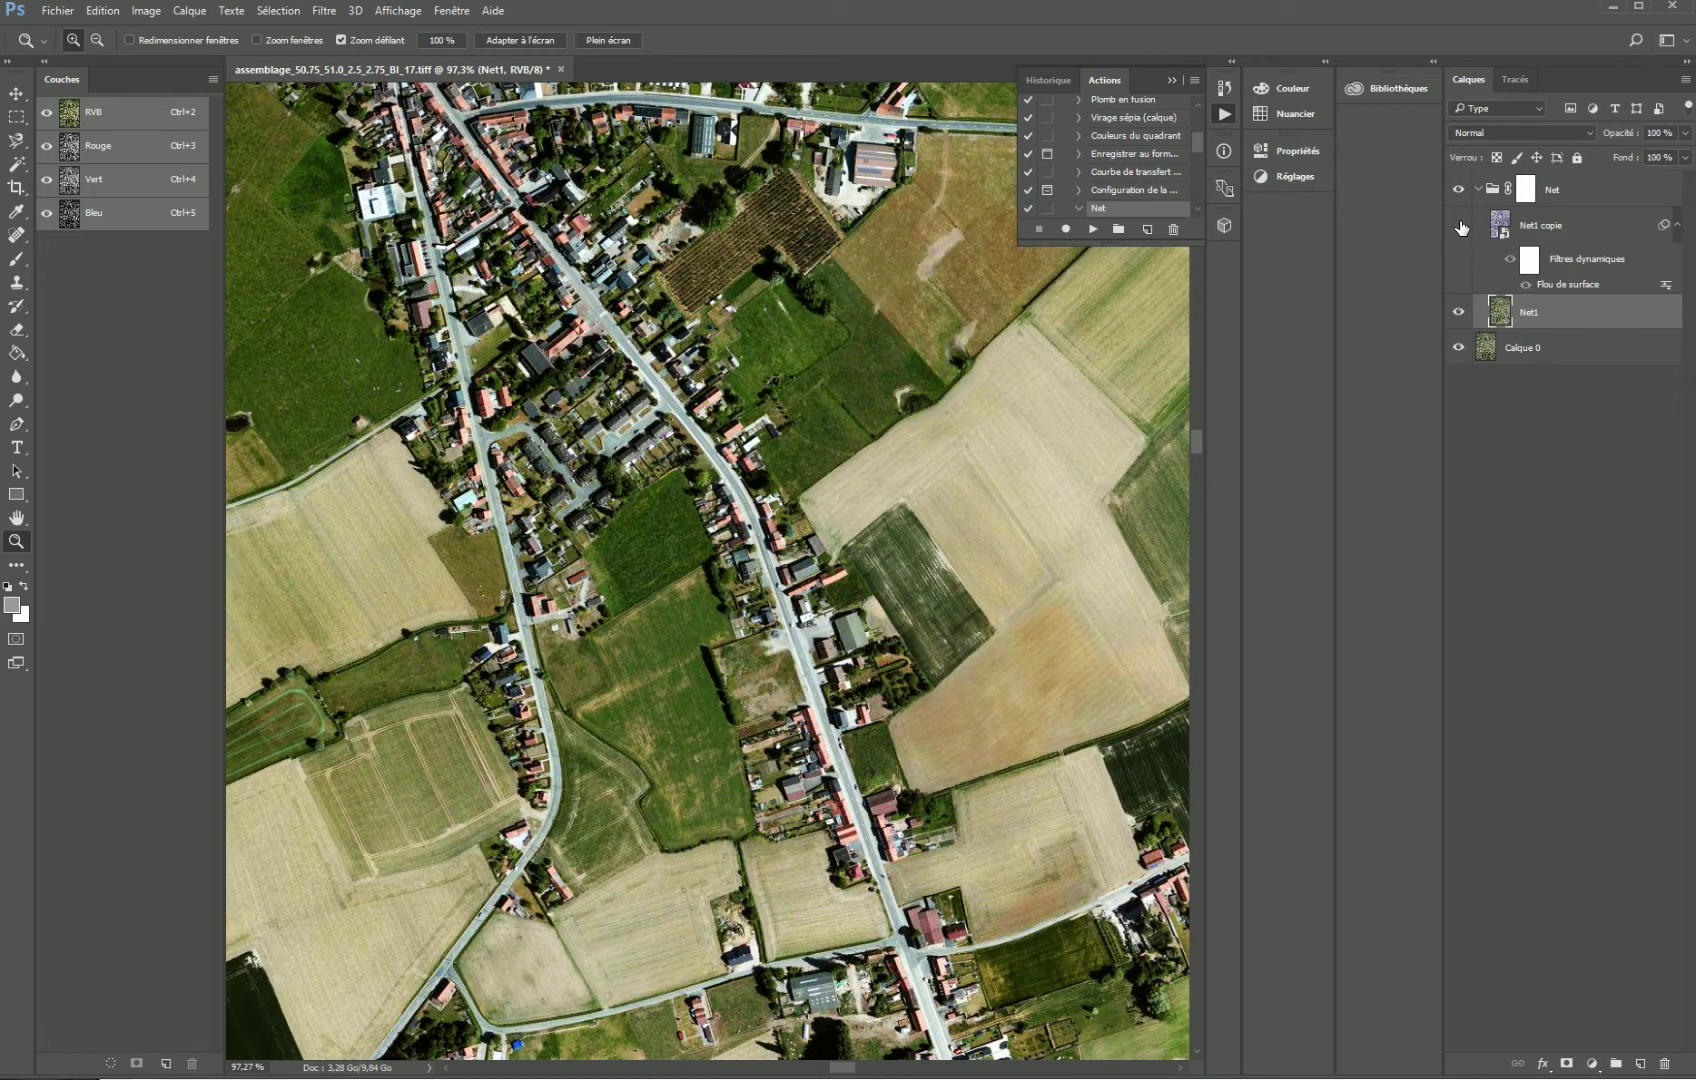
click(1459, 227)
click(1459, 227)
click(1461, 228)
click(1460, 228)
click(1460, 227)
click(1460, 228)
click(1460, 227)
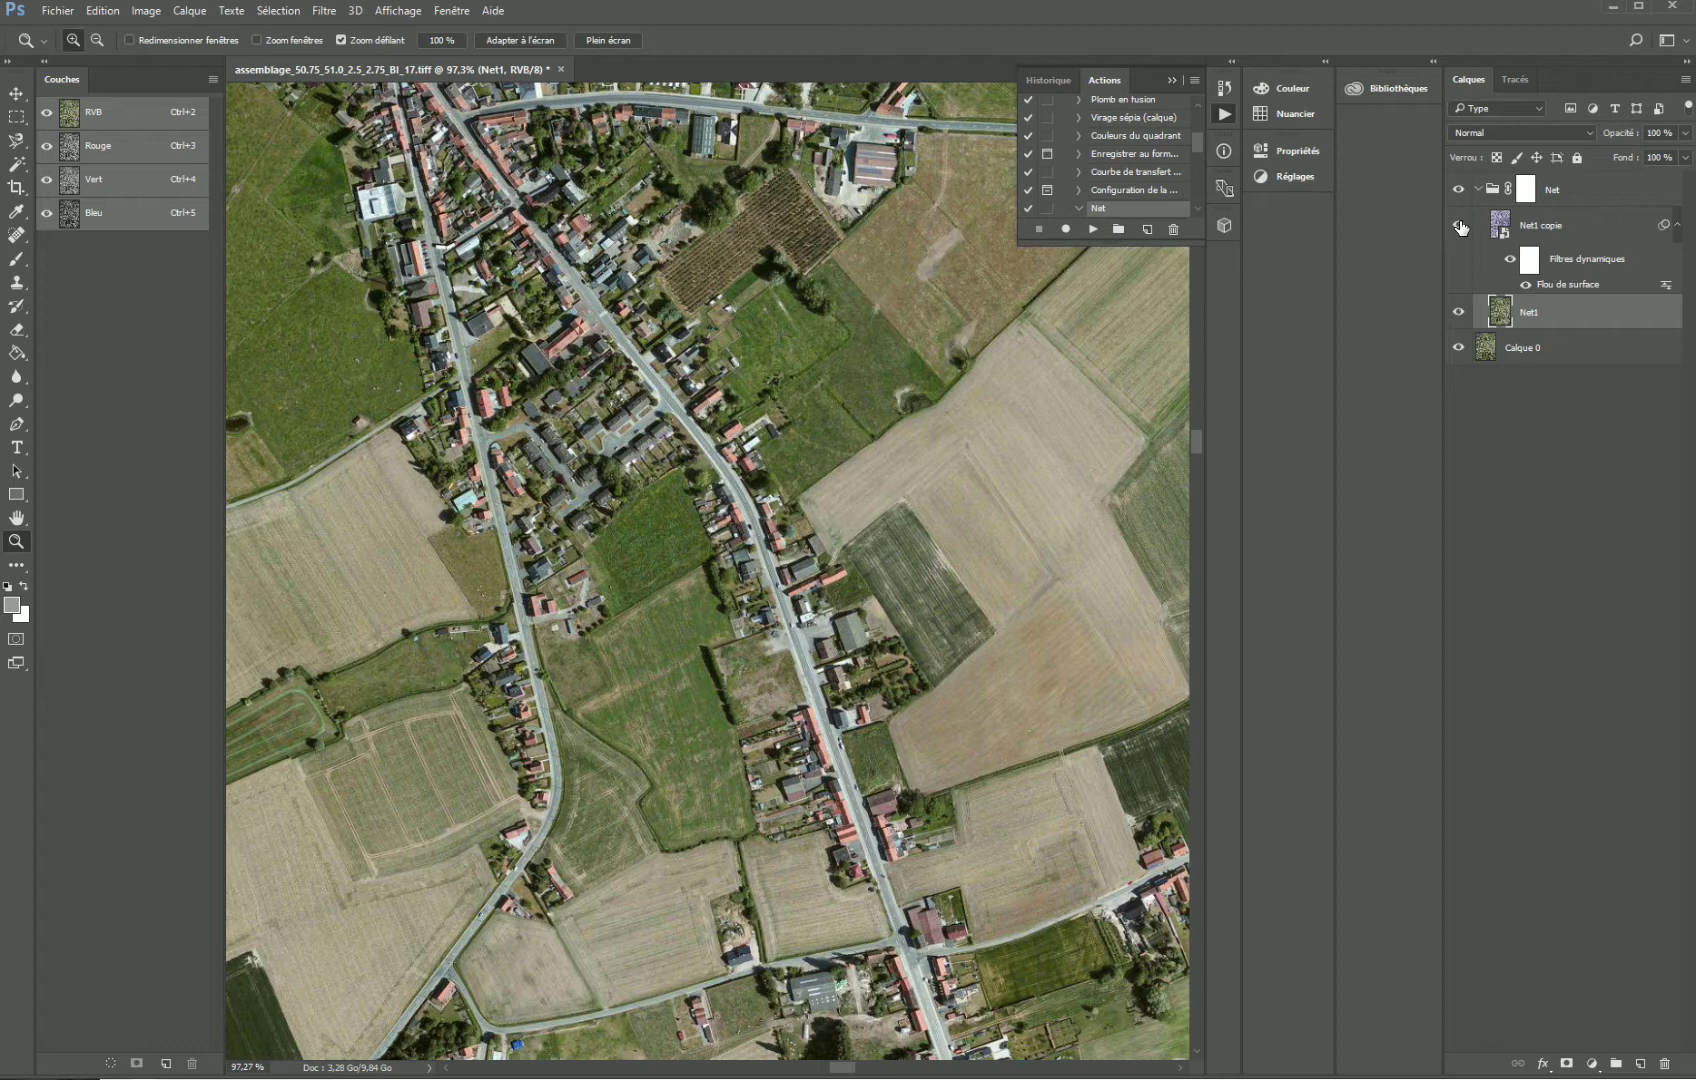
click(1460, 227)
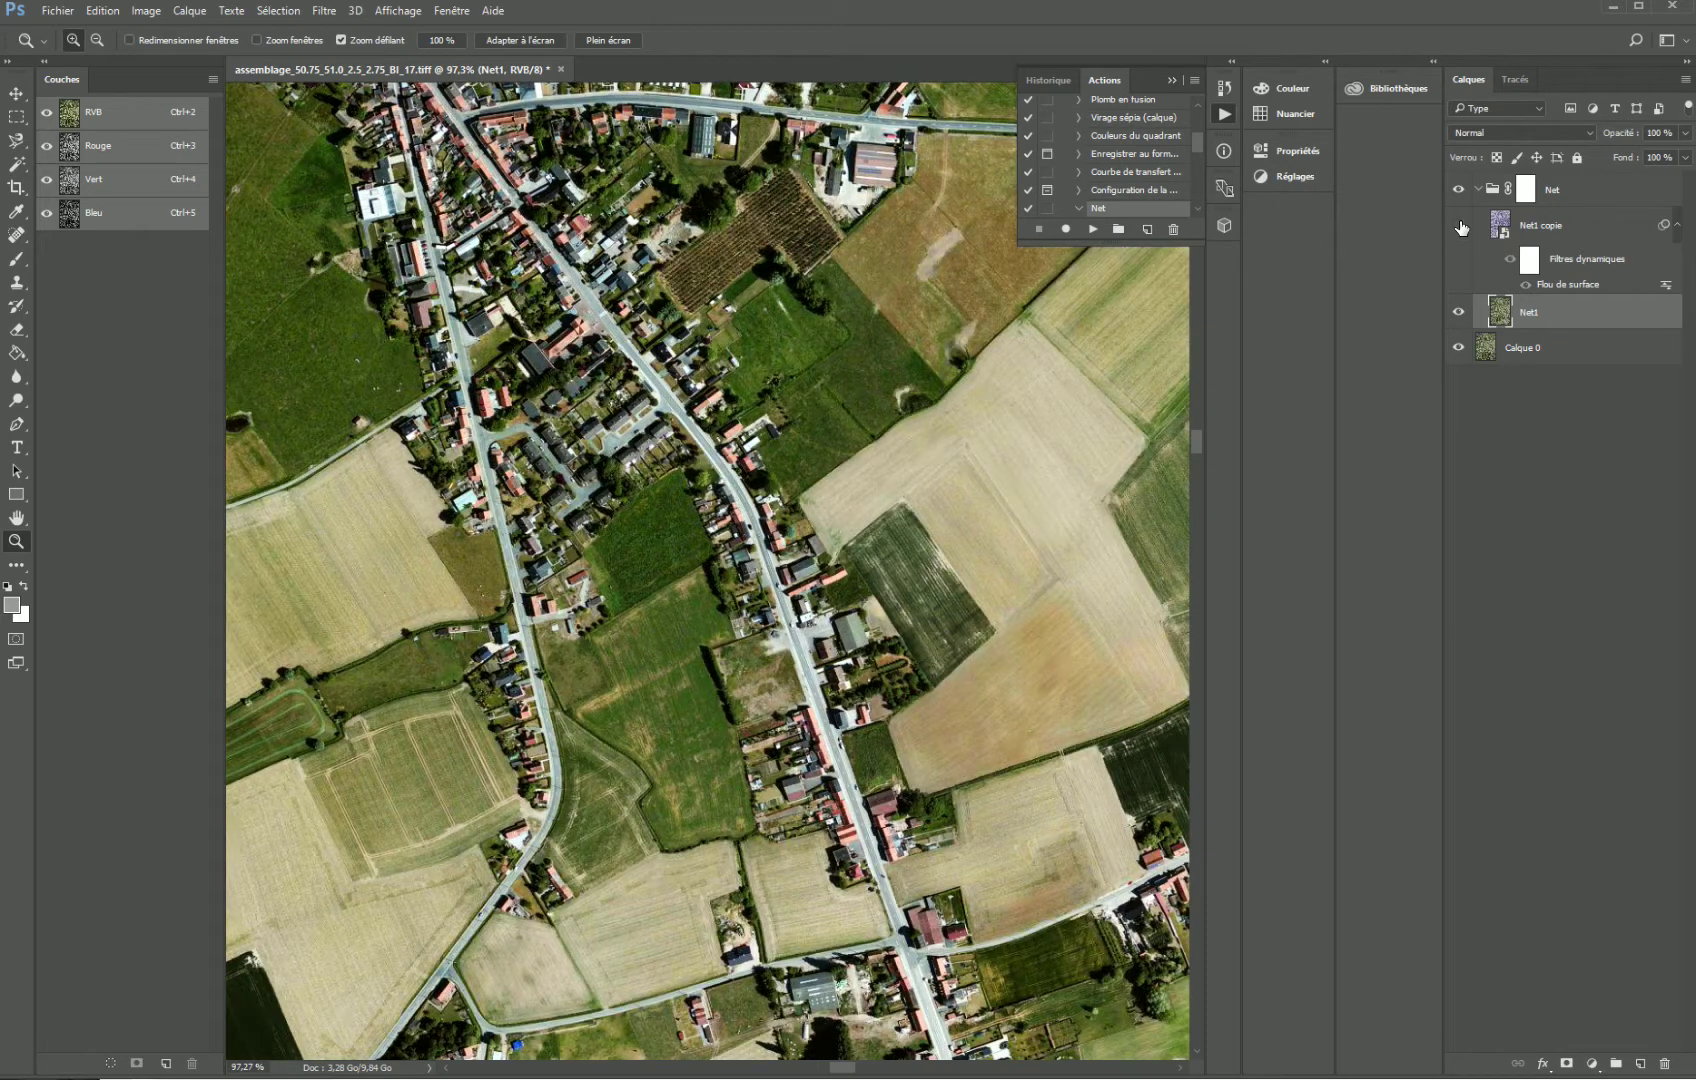
click(1460, 227)
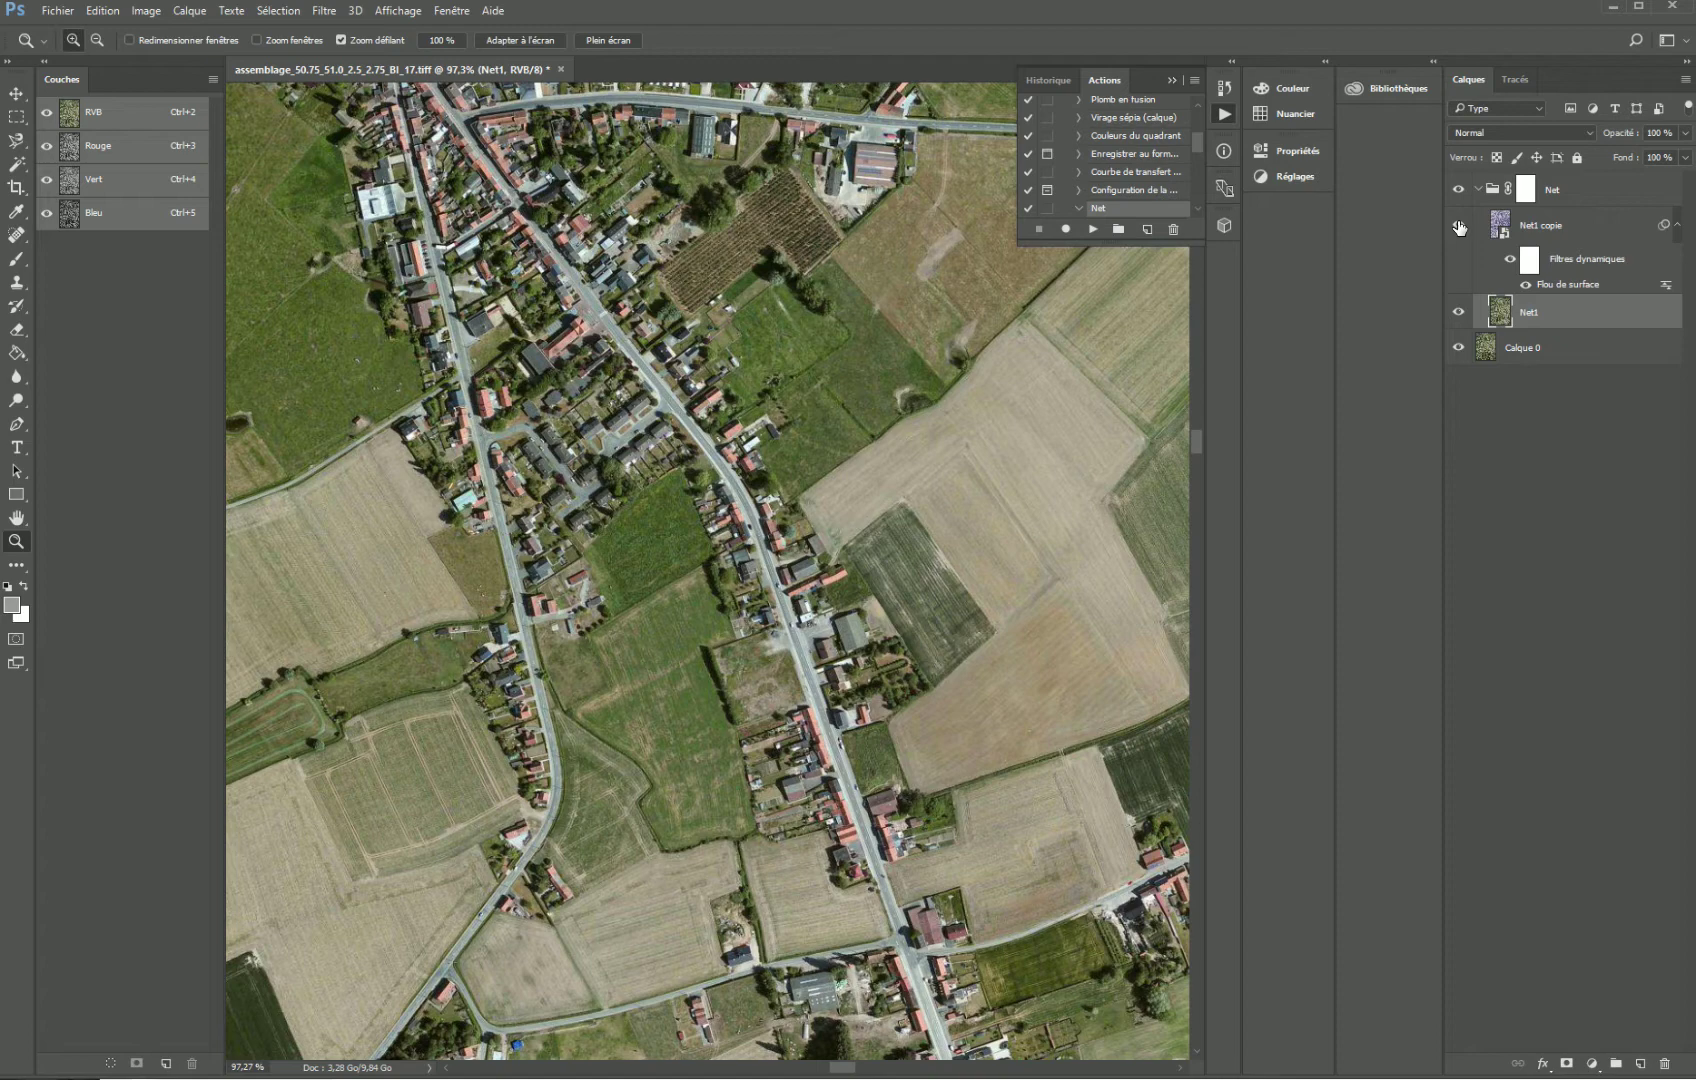
click(1460, 227)
click(1460, 227)
click(1460, 227)
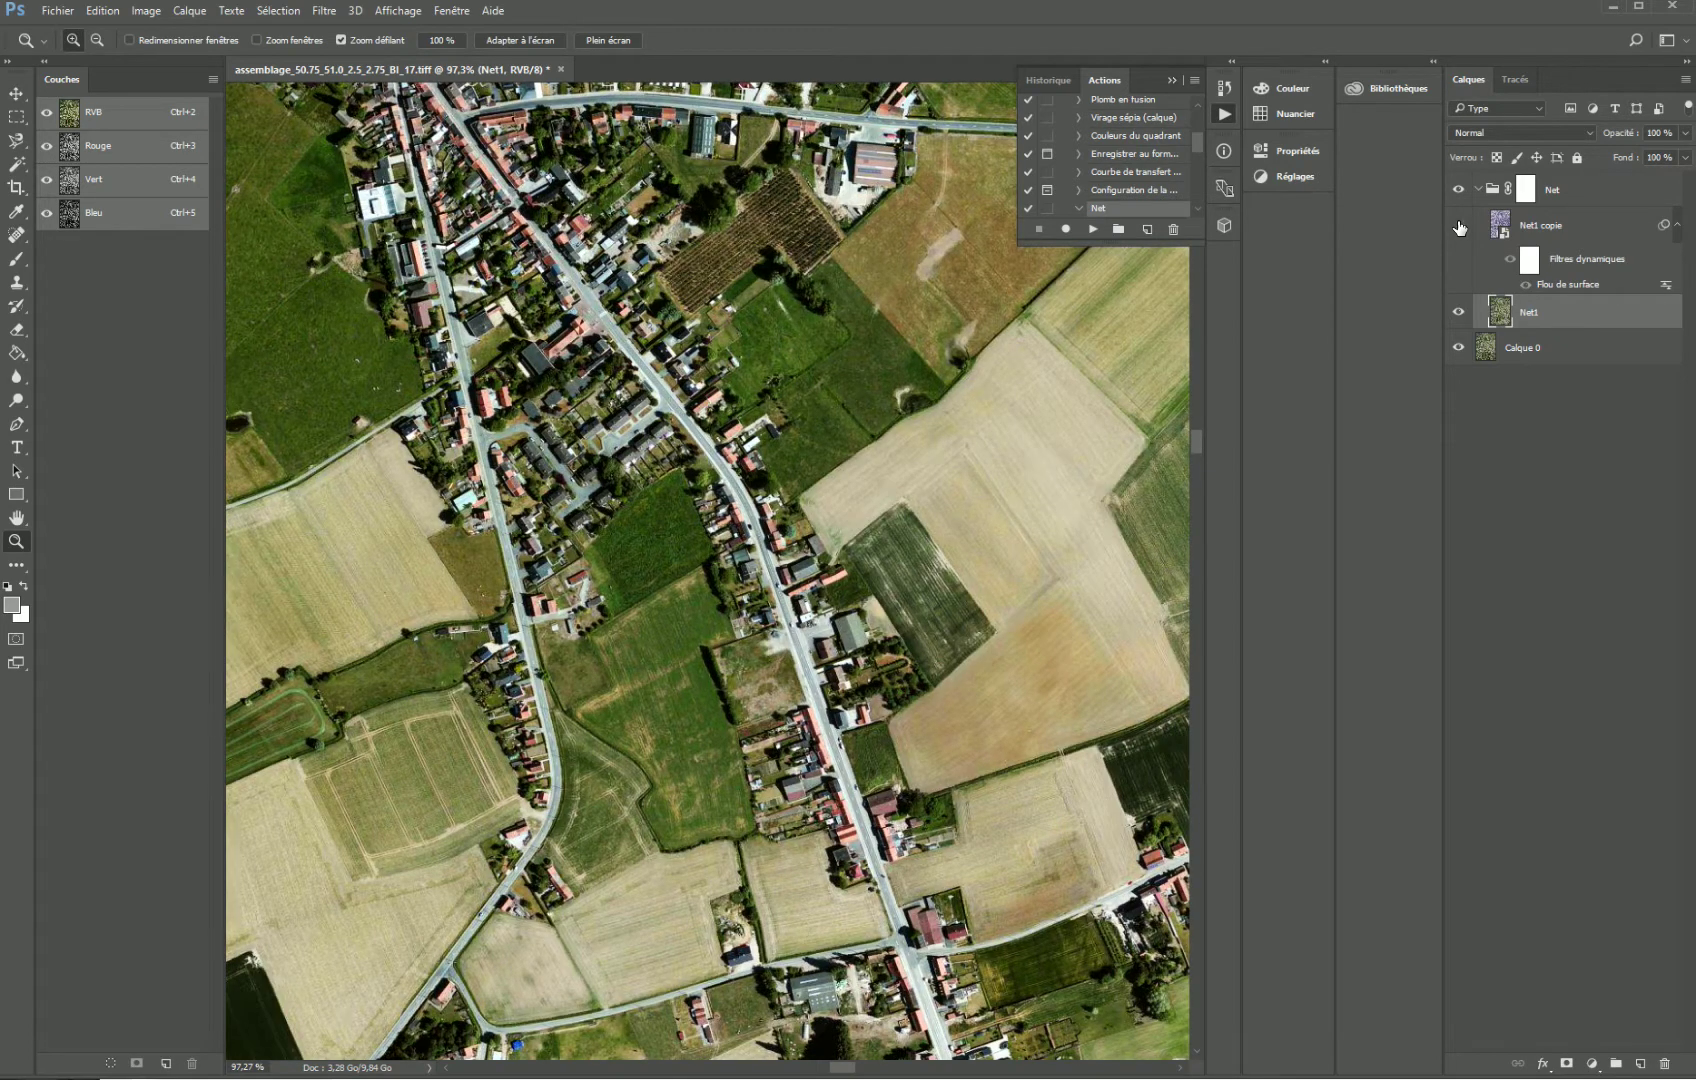